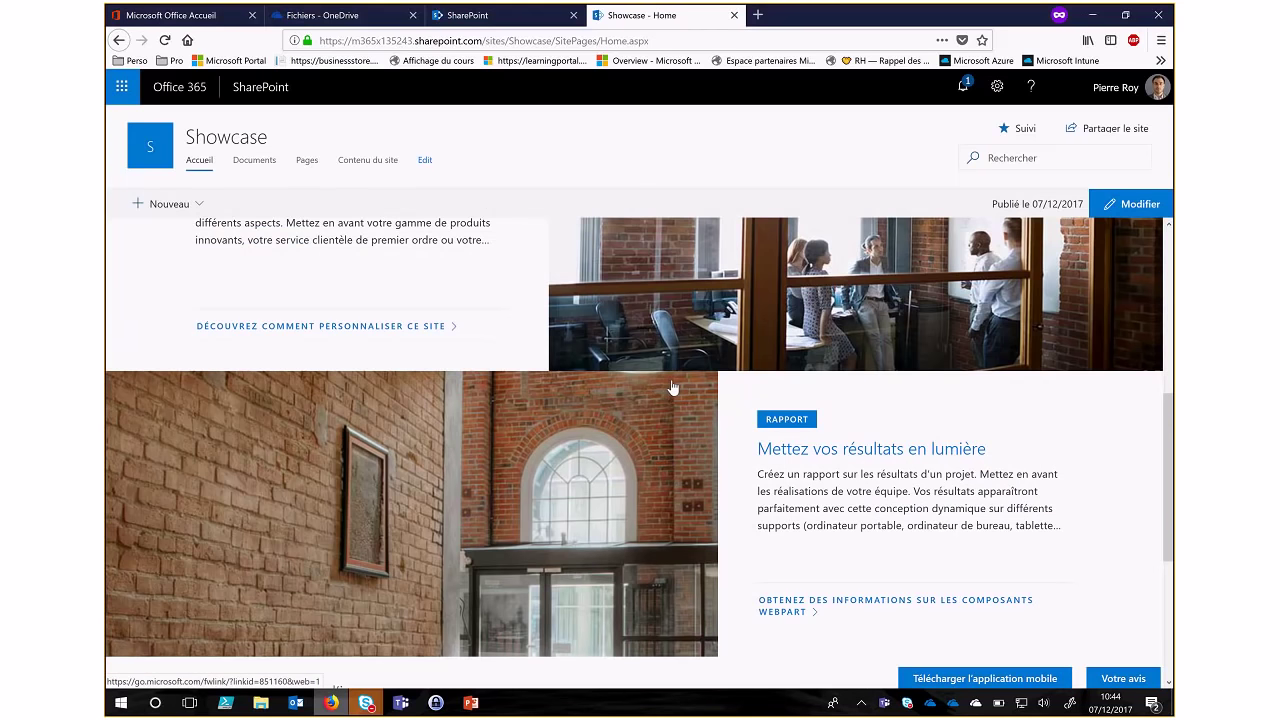
- Look over the Showcase site's home page and display its available SharePoint settings
scroll(673, 387, "up", 3)
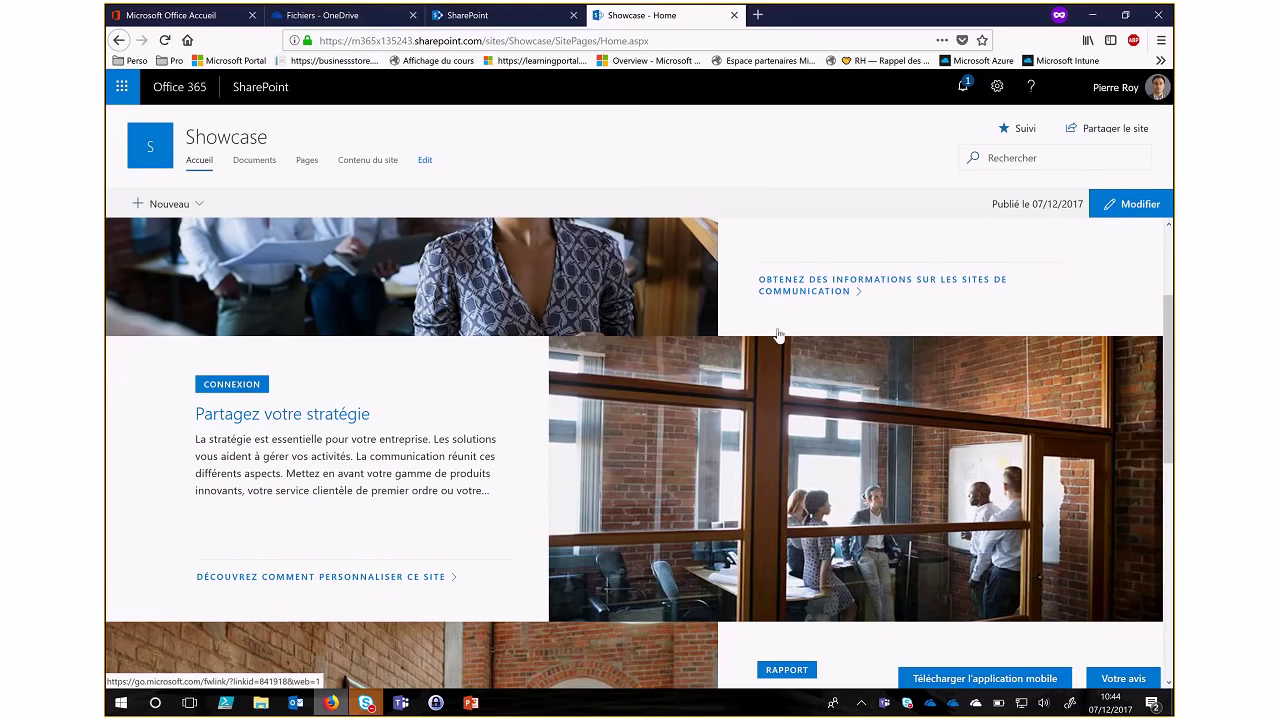
scroll(420, 349, "up", 2)
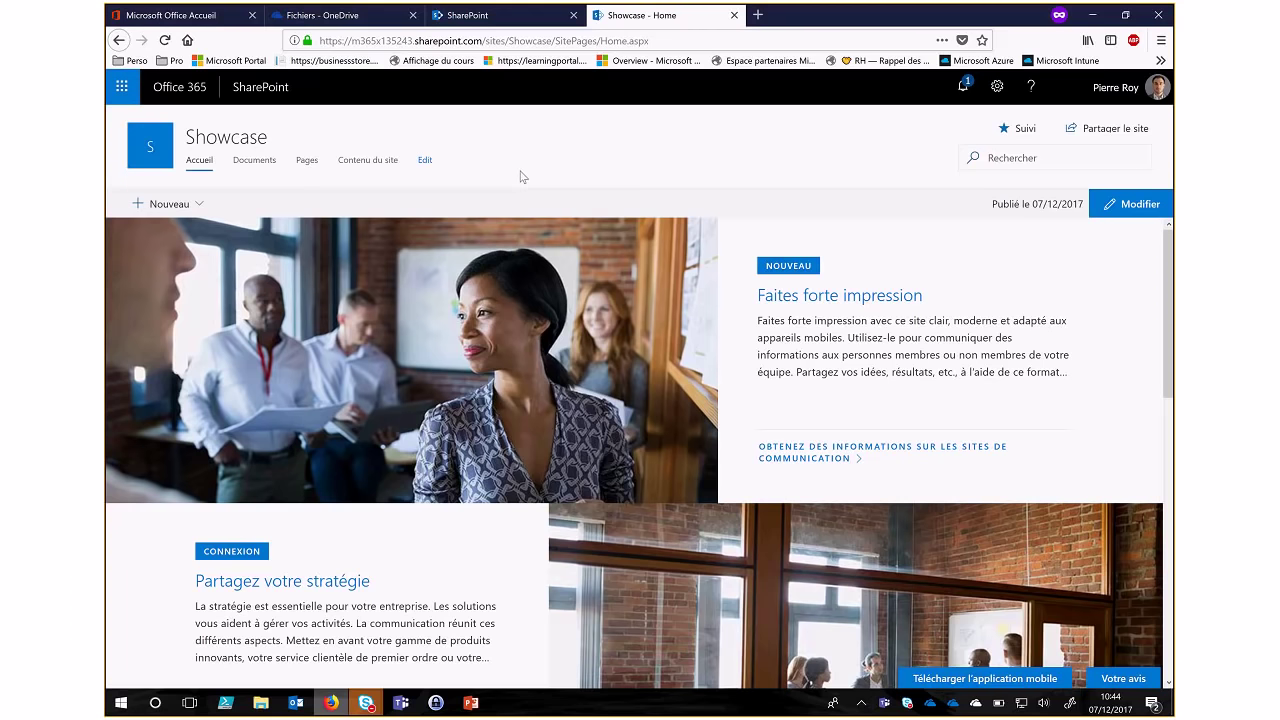
left_click(997, 86)
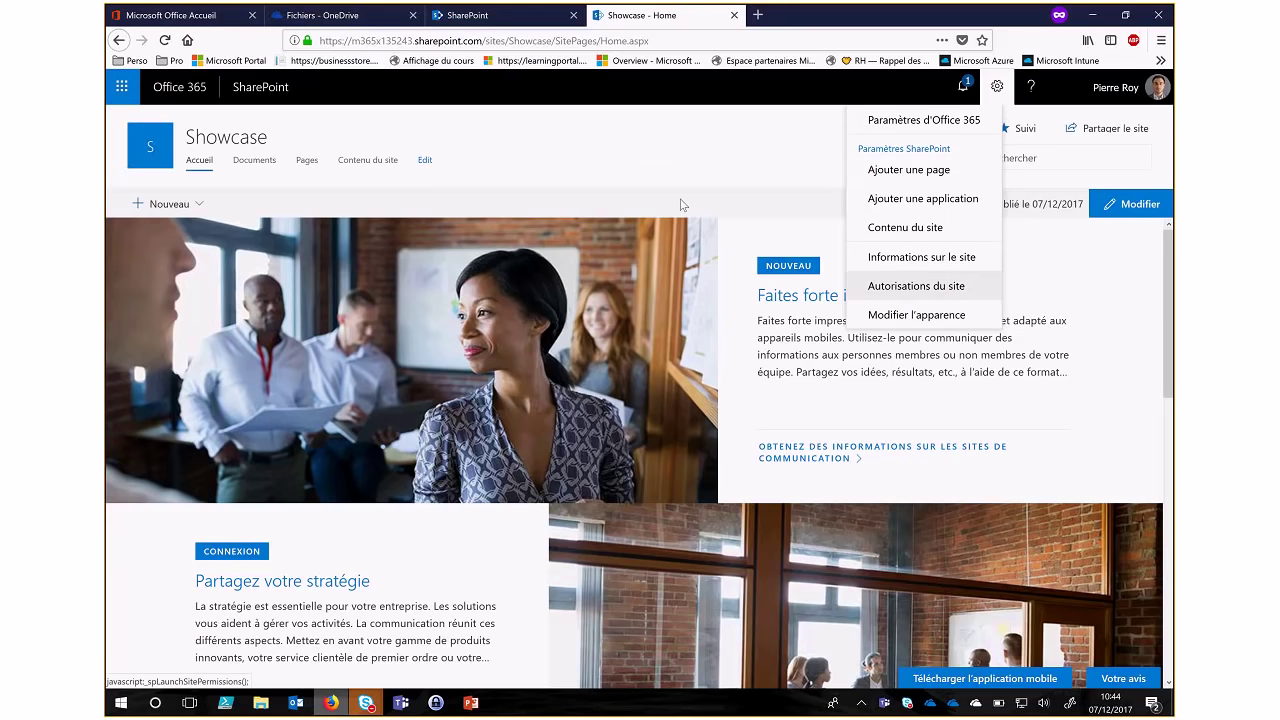
- Return to the SharePoint start page and open Team Site from the frequent sites
left_click(482, 20)
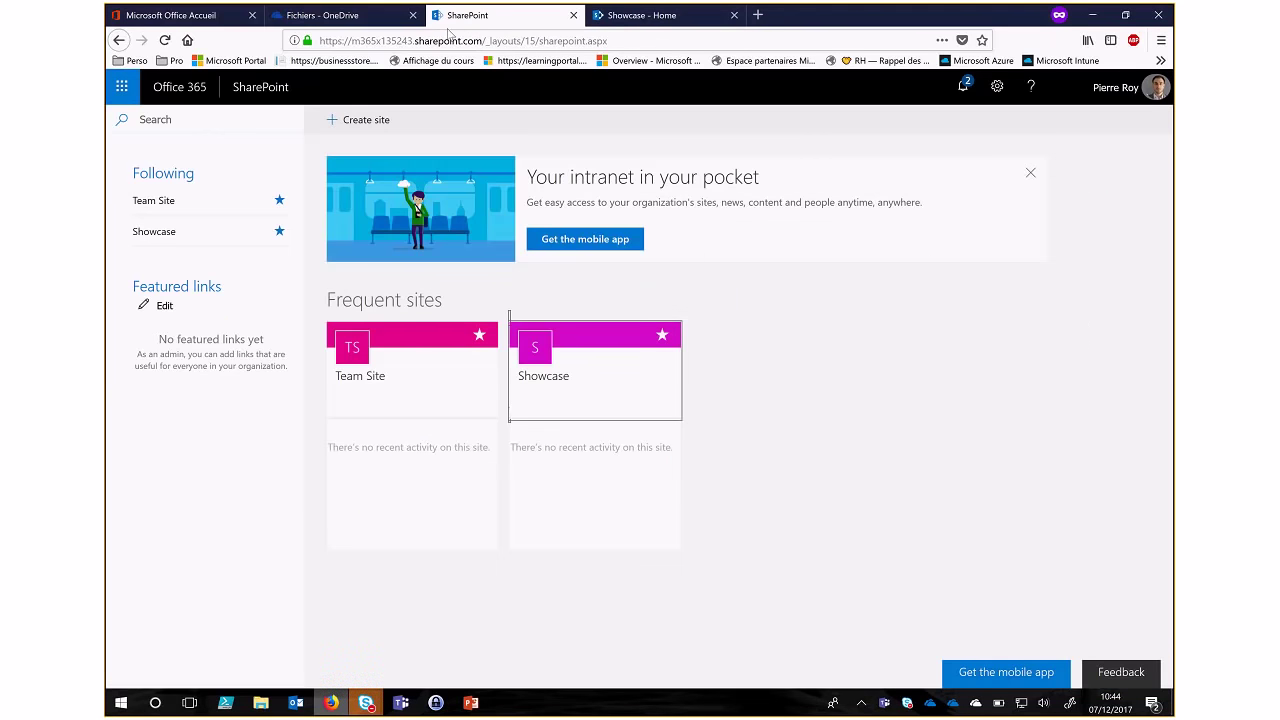
left_click(396, 350)
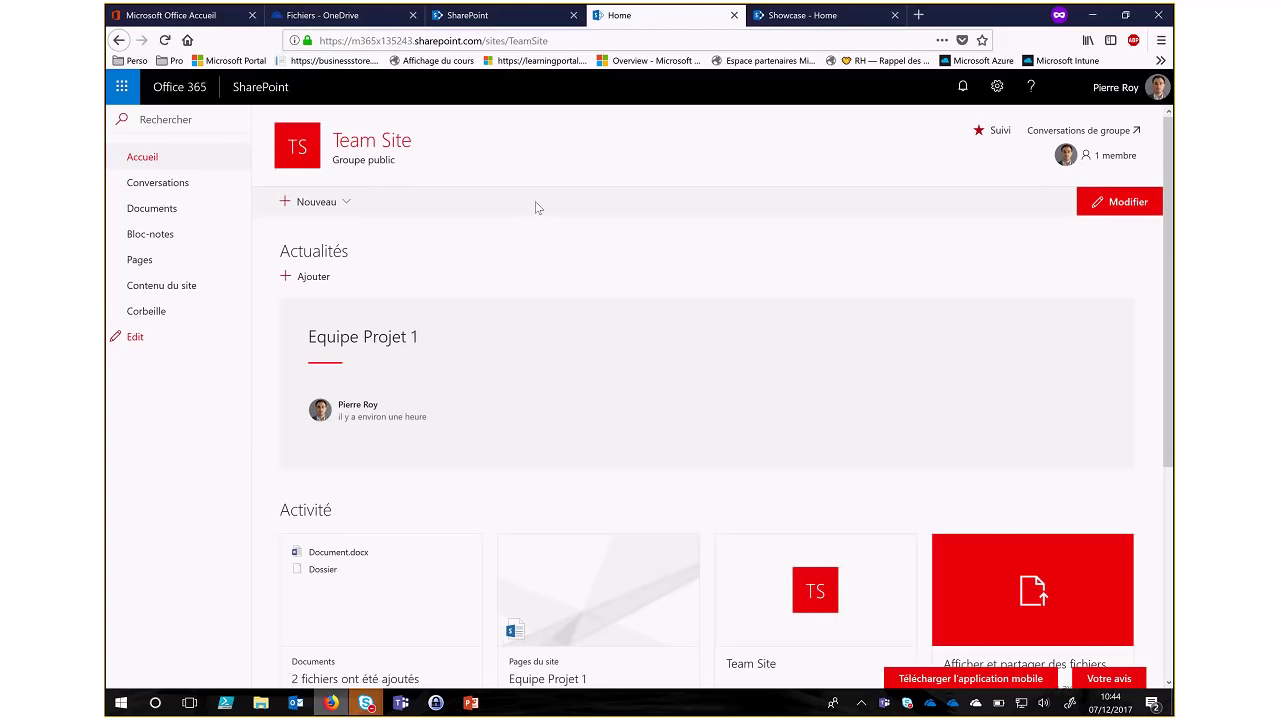
- View the site types offered for creating a site on the SharePoint start page, then close the choice
left_click(493, 25)
left_click(388, 123)
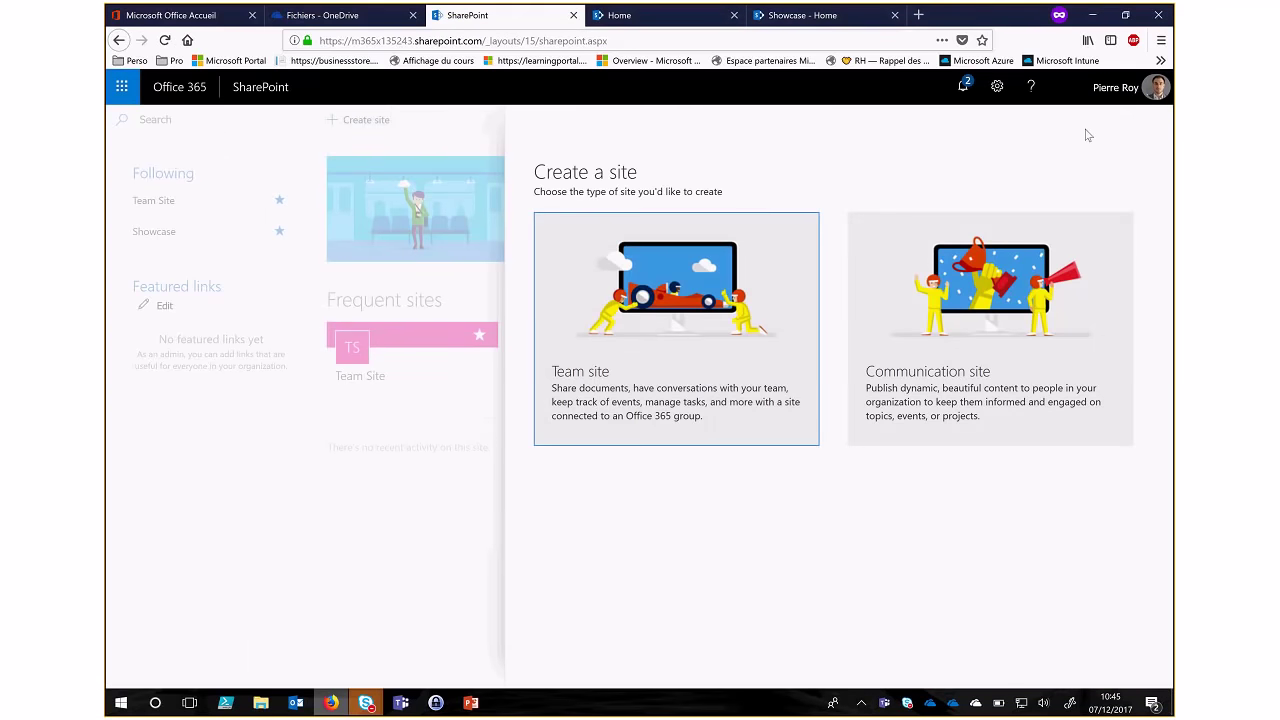
left_click(460, 132)
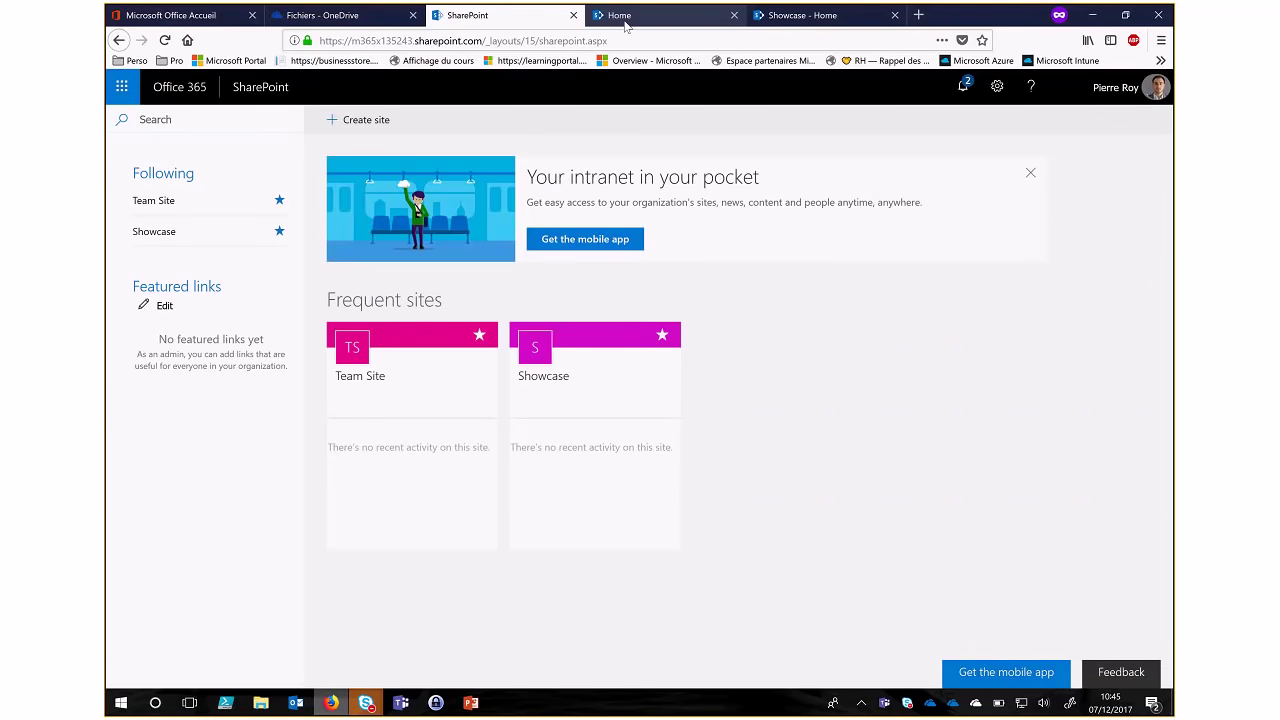
- Examine the Actualités and Activité sections of the Team Site home page
left_click(625, 20)
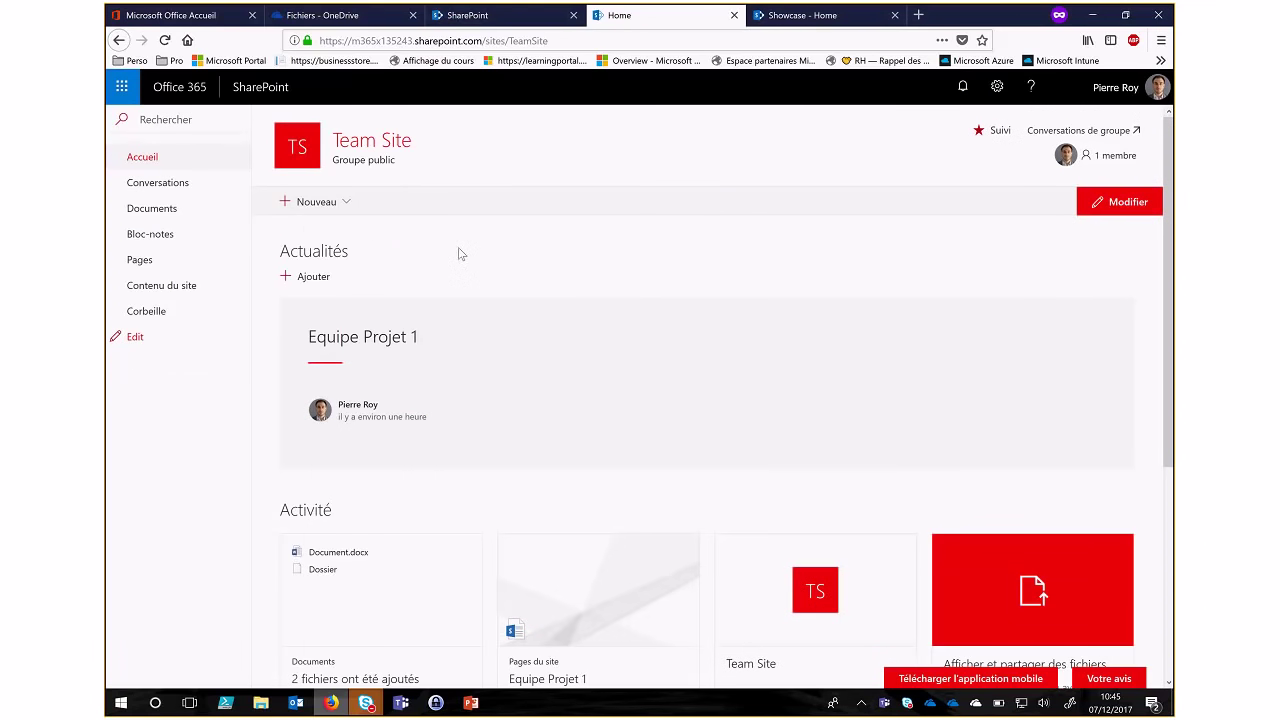
left_click_drag(287, 250, 365, 262)
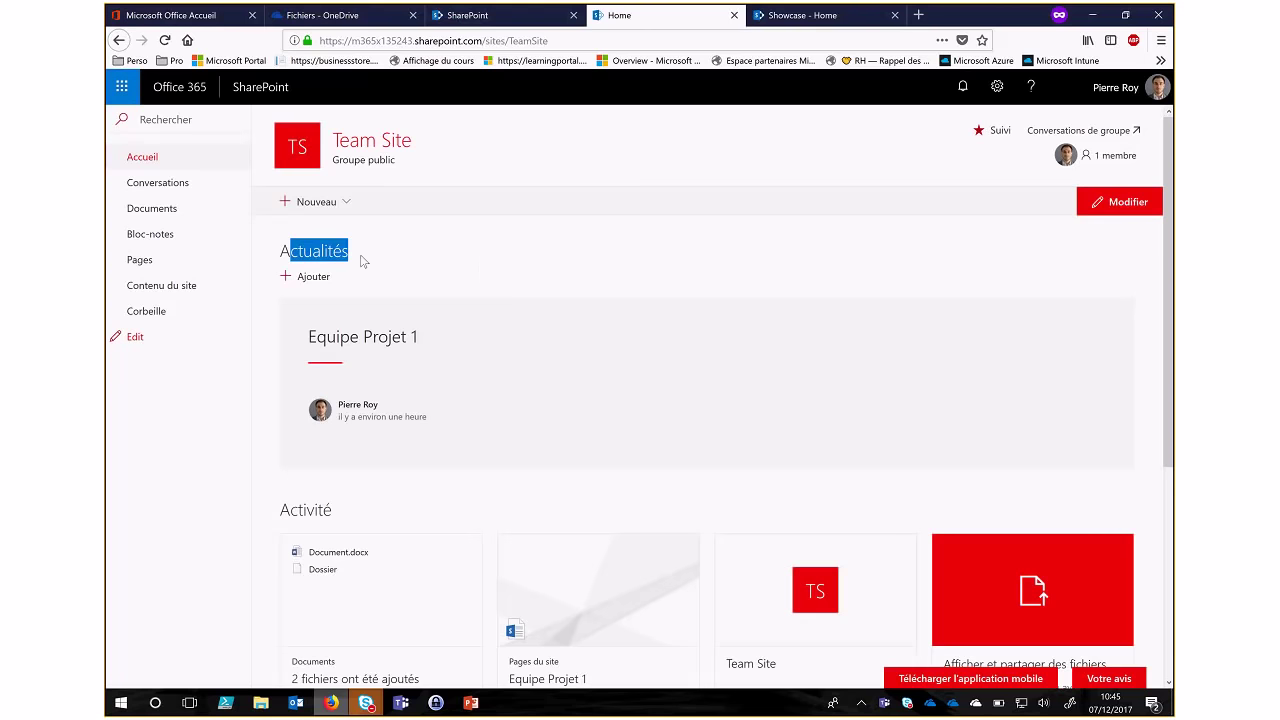
left_click(361, 260)
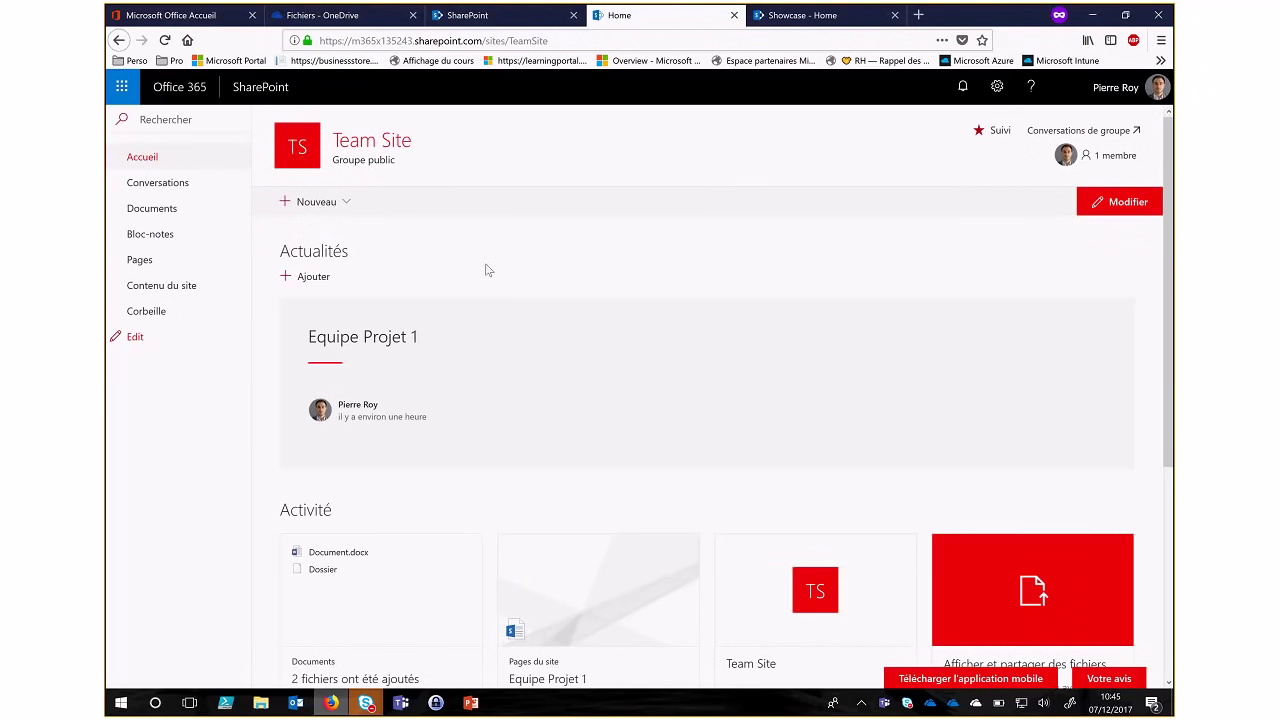
scroll(488, 270, "down", 2)
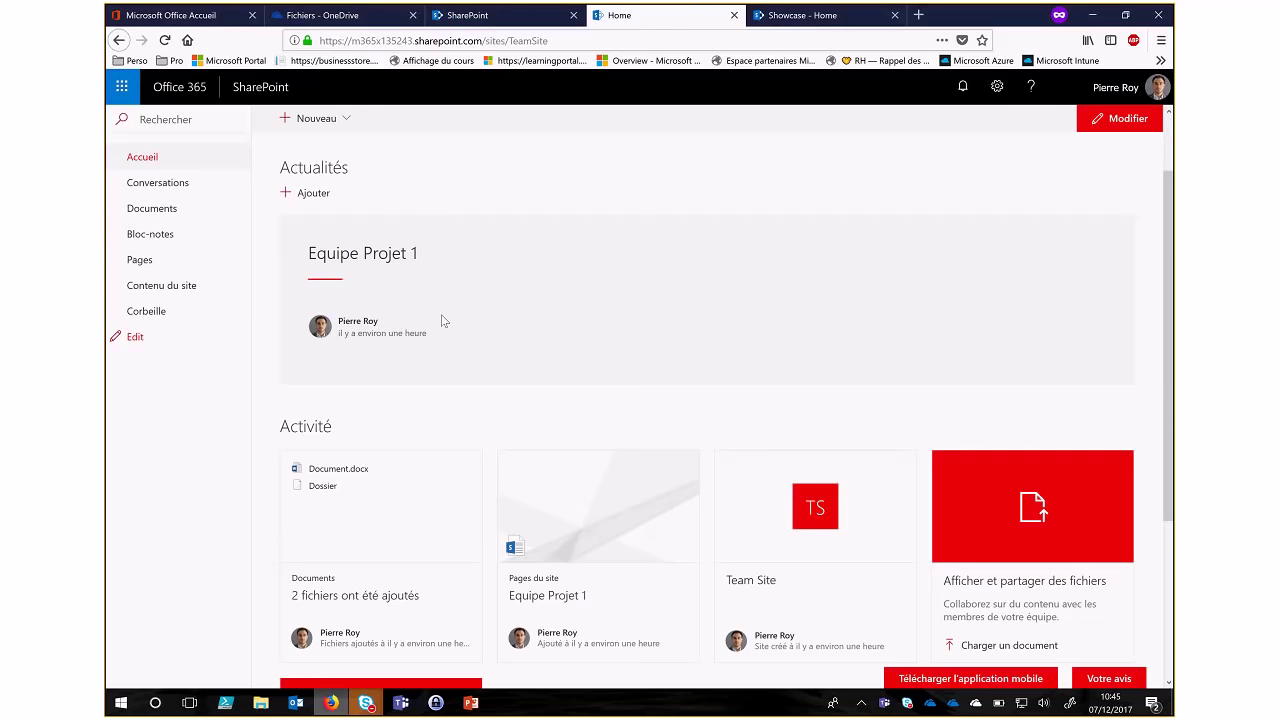
scroll(559, 320, "down", 5)
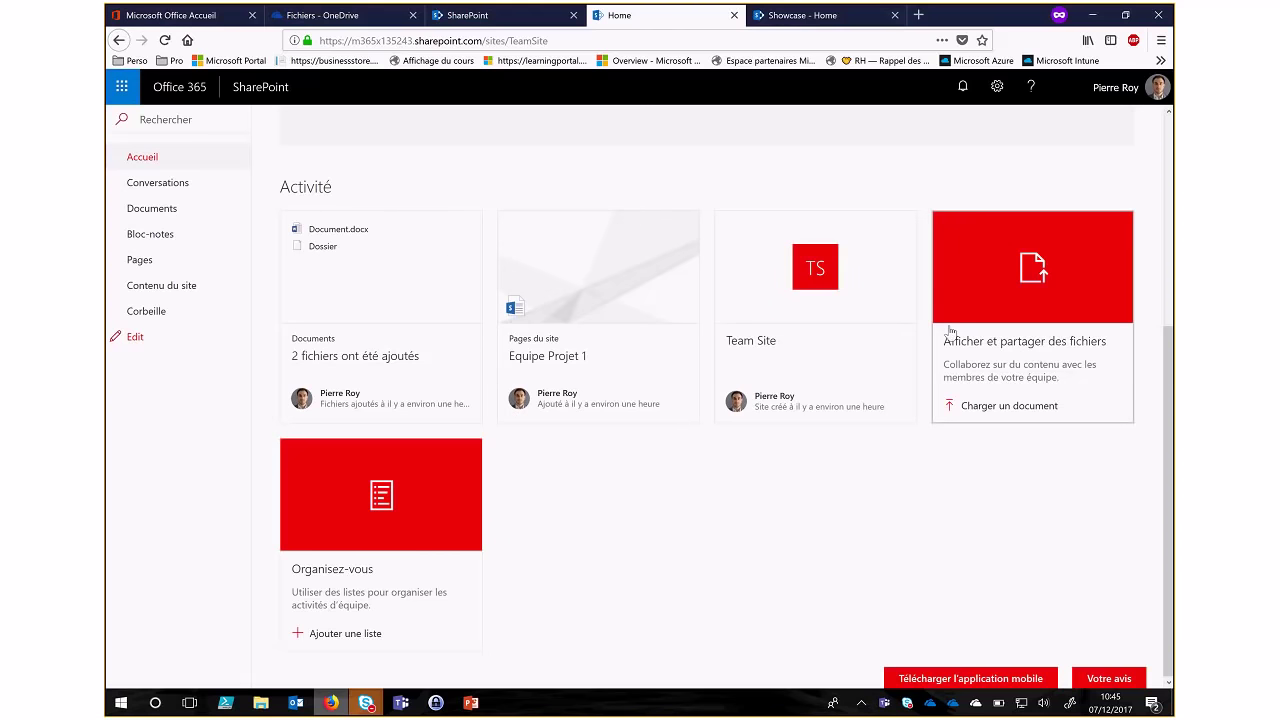
scroll(449, 389, "up", 5)
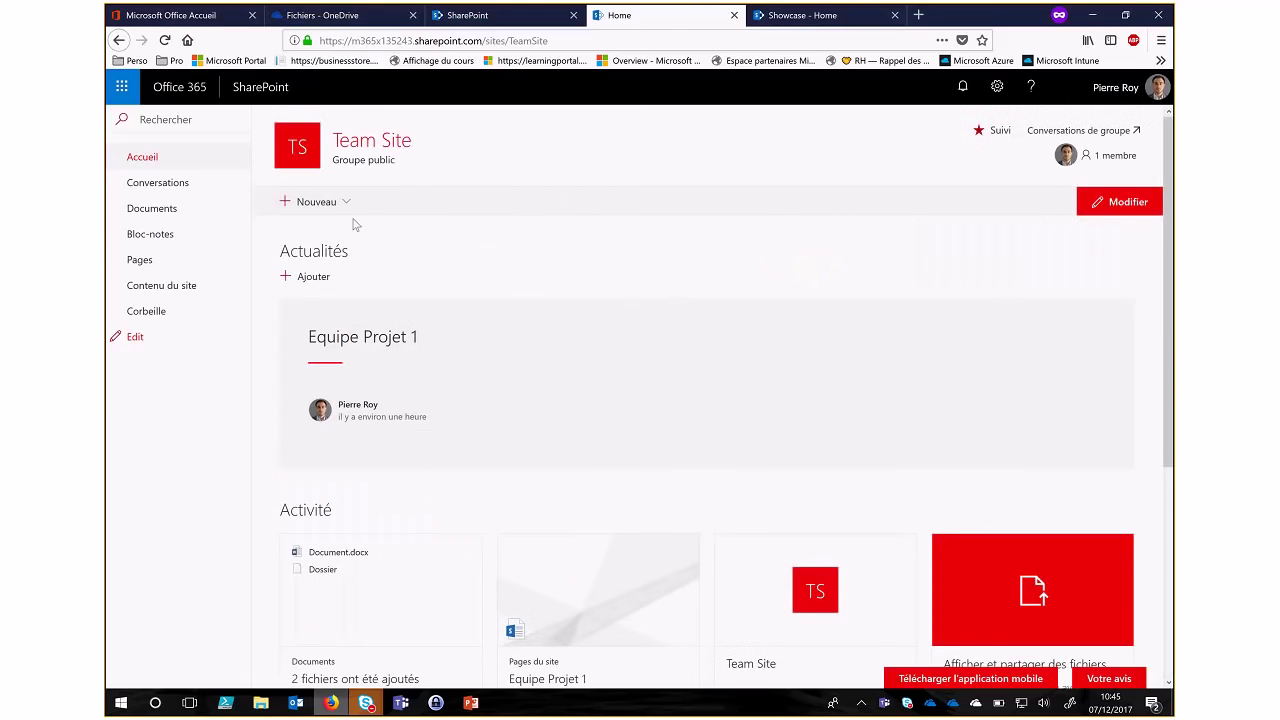
- Open the page for adding an application to Team Site and browse both pages of available apps
left_click(347, 203)
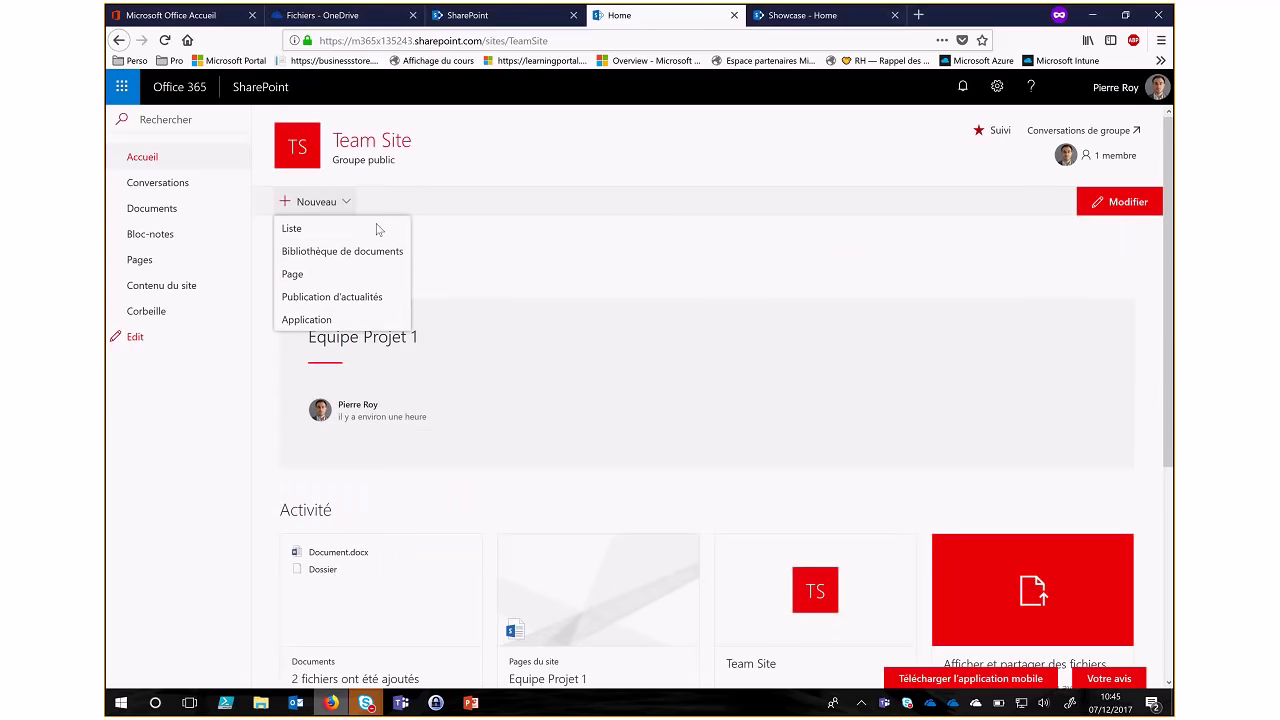
left_click(307, 320)
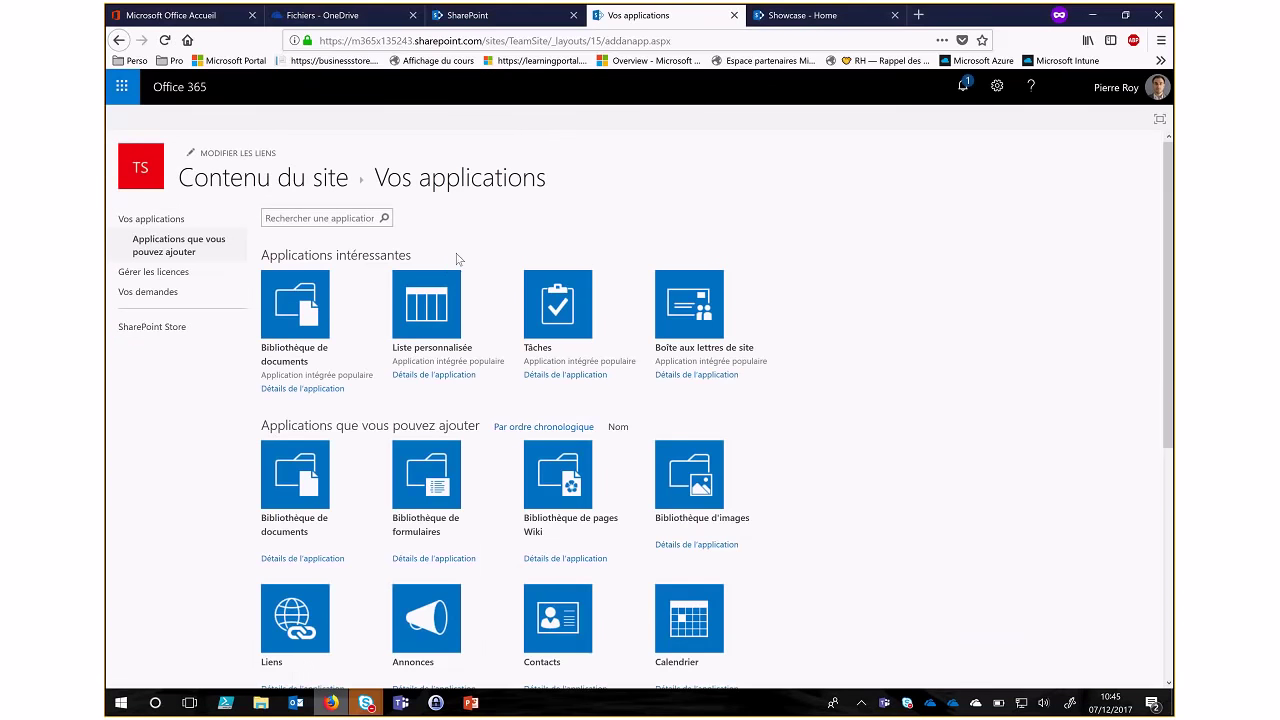
scroll(457, 259, "down", 3)
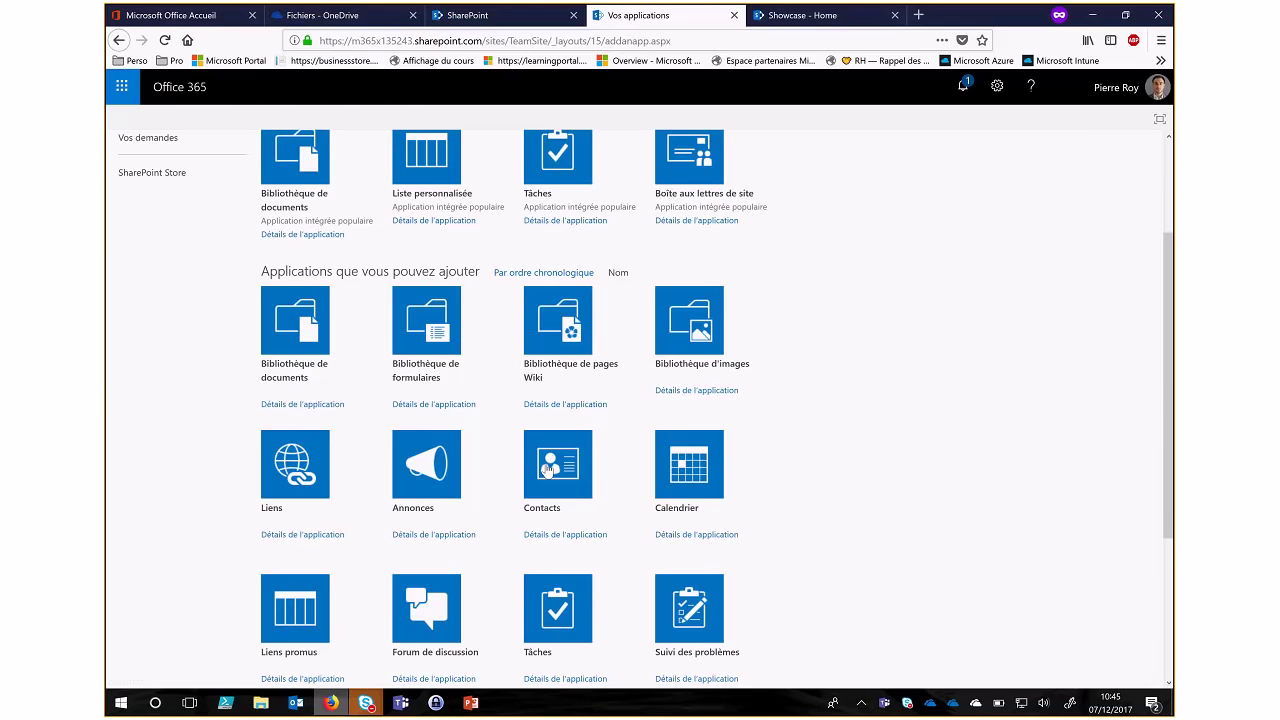
scroll(548, 470, "down", 3)
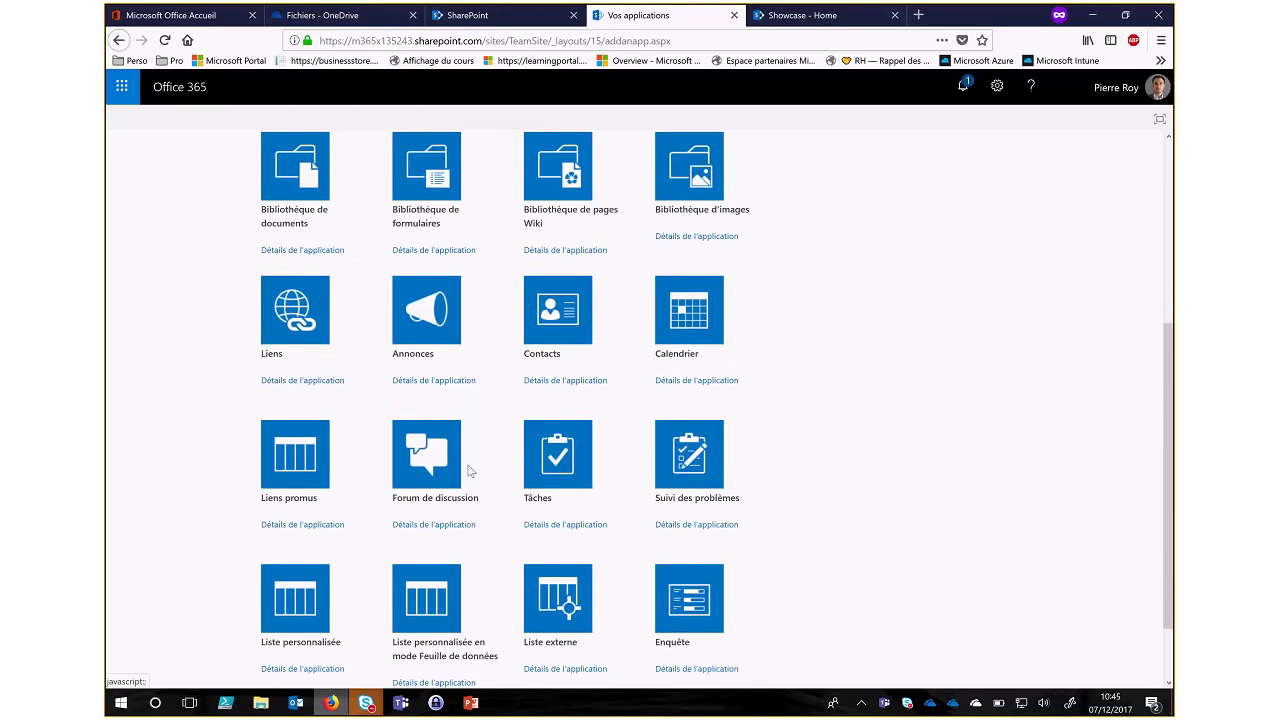
scroll(469, 470, "down", 2)
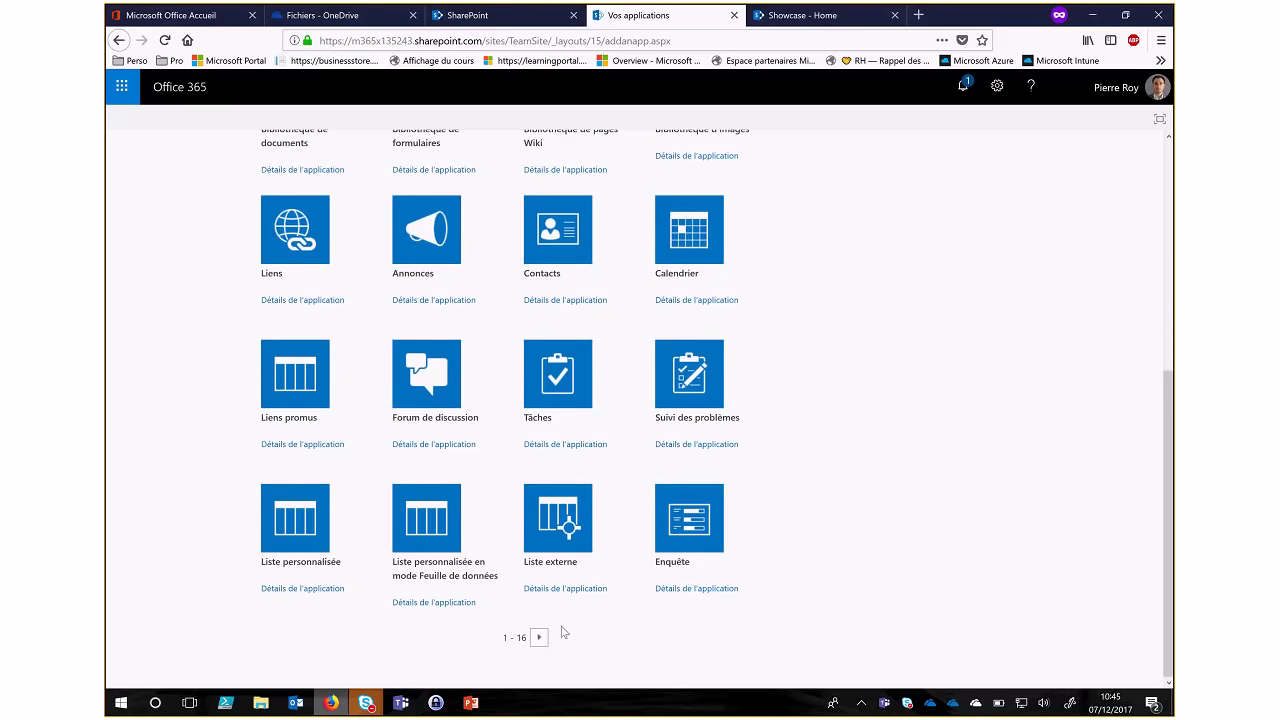
left_click(539, 637)
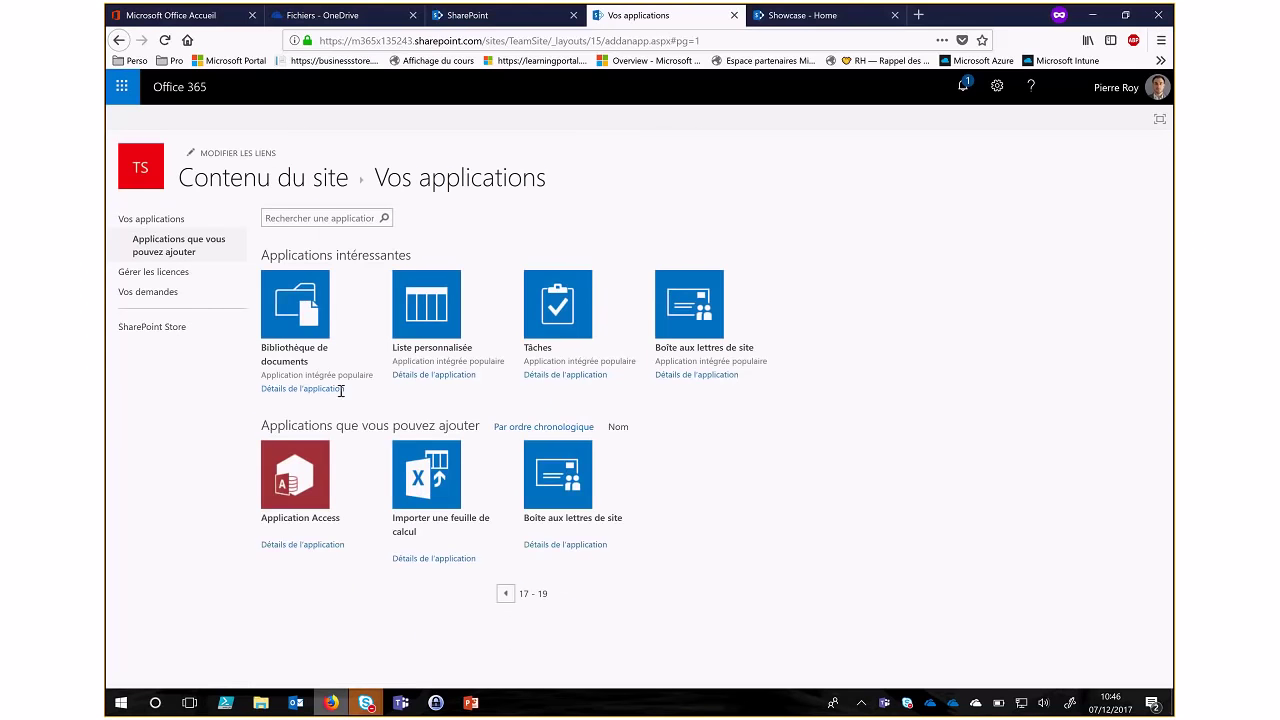
- Open Team Site's Contenu du site page and review its Sous-sites and Contenu lists
left_click(305, 182)
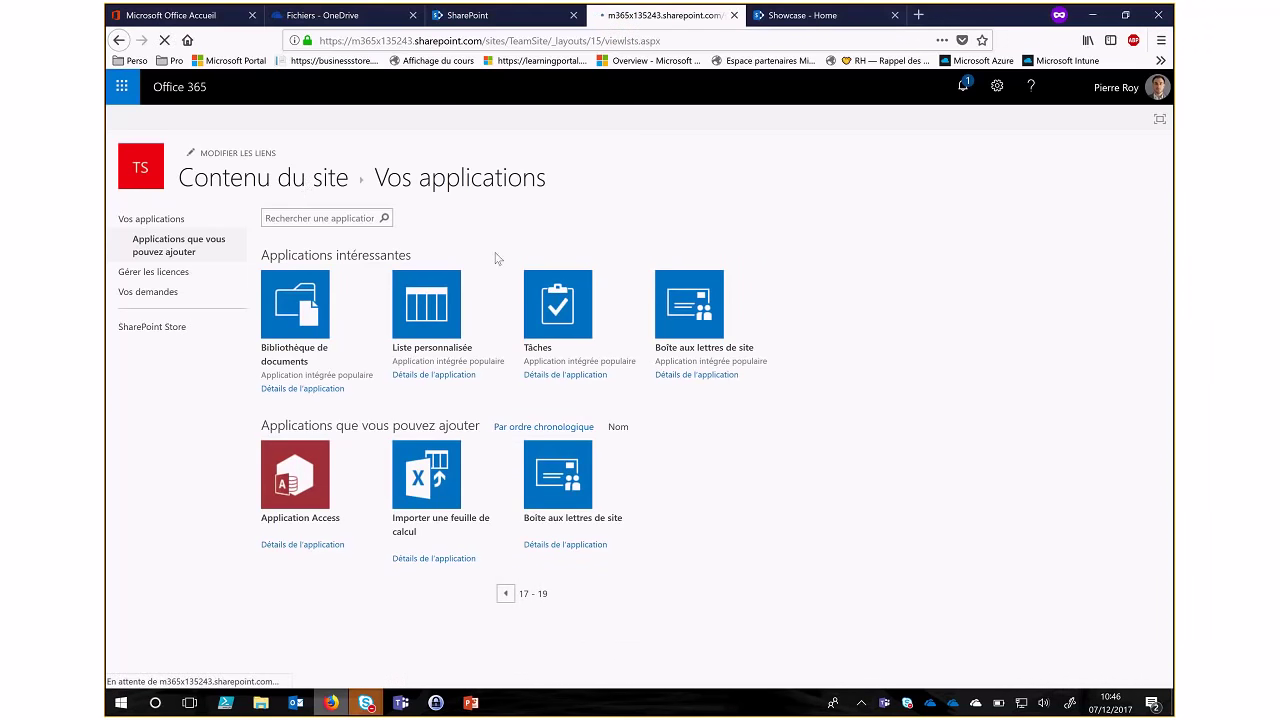
left_click(507, 17)
left_click(655, 15)
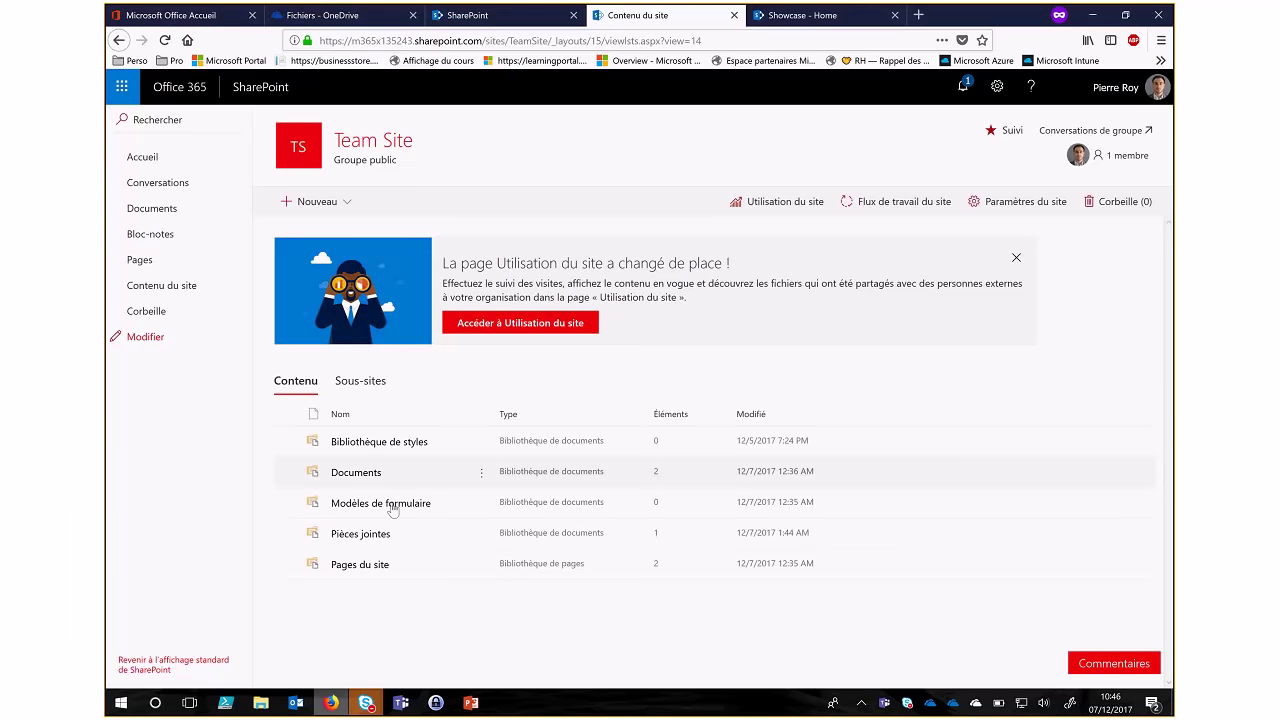
left_click(358, 383)
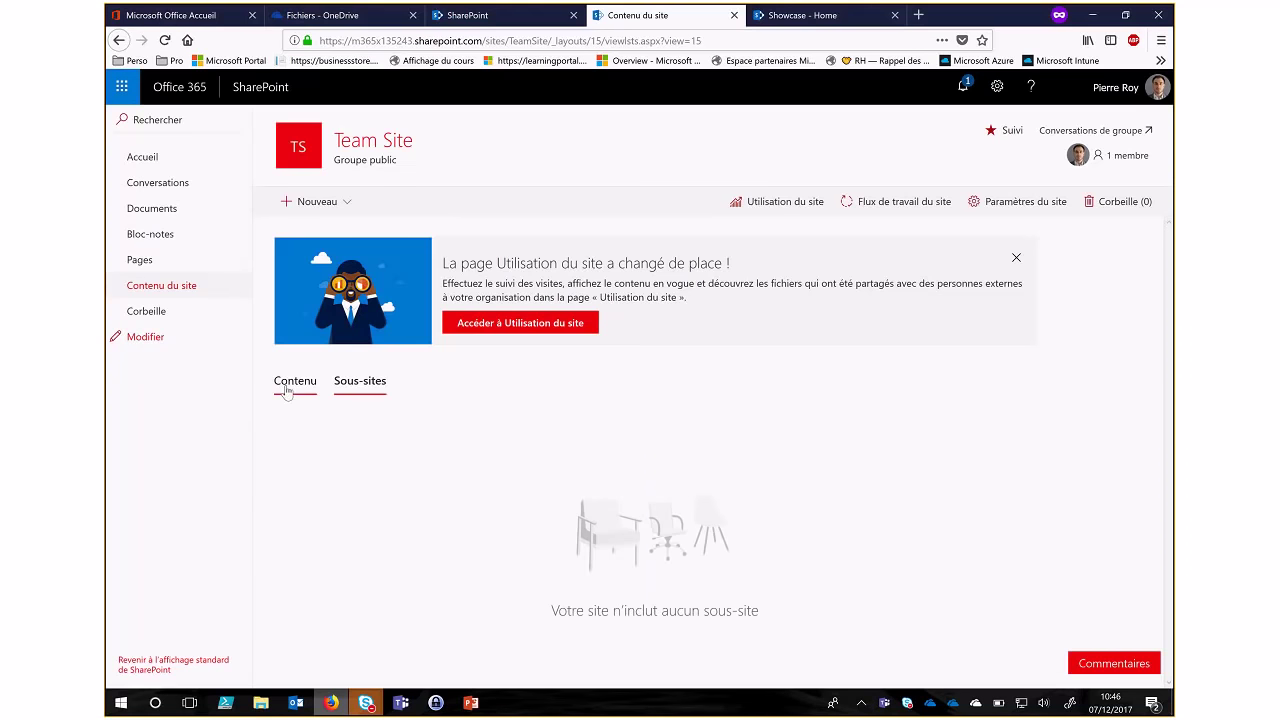
left_click(287, 388)
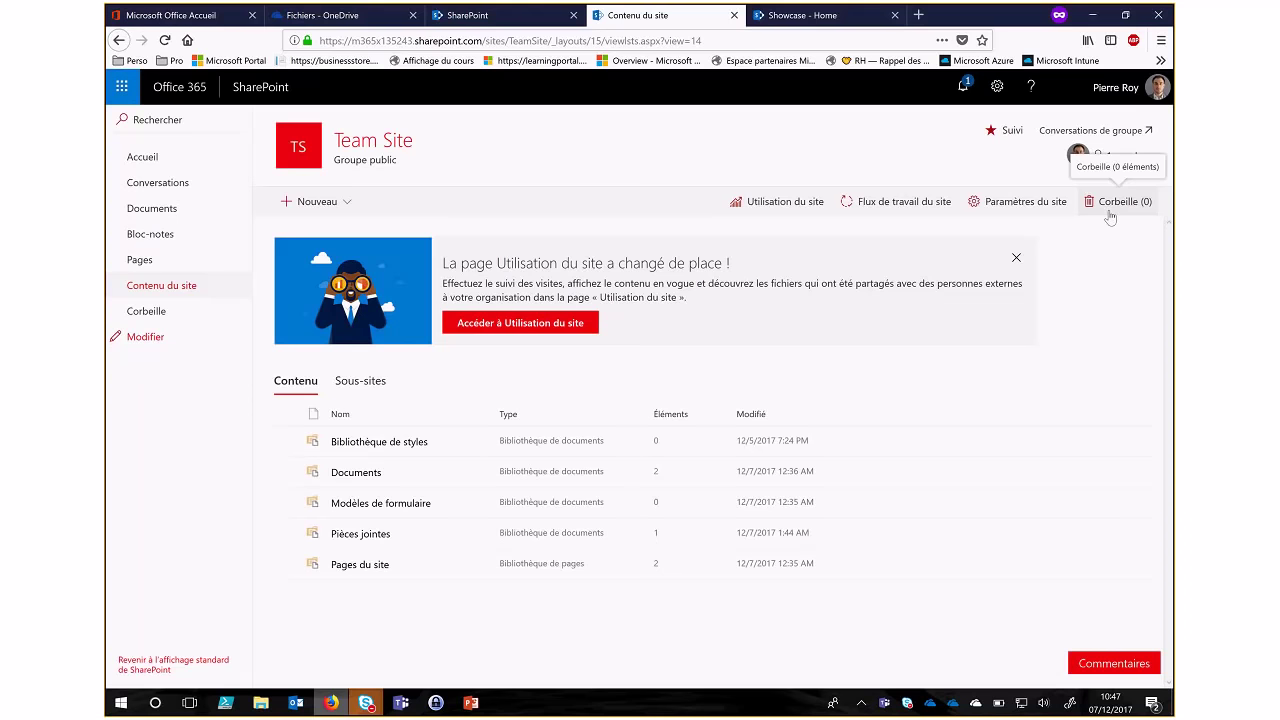
- View Team Site's Paramètres du site page, then return to the site's home page
left_click(1053, 201)
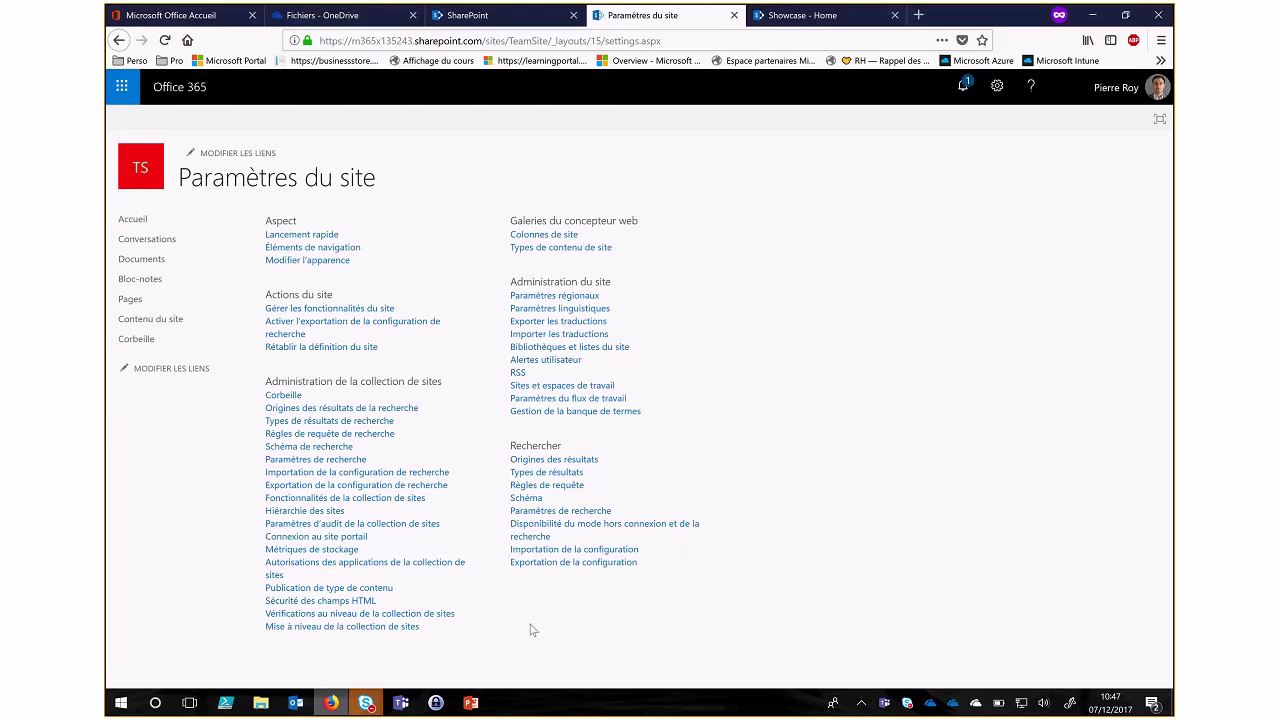
left_click(142, 224)
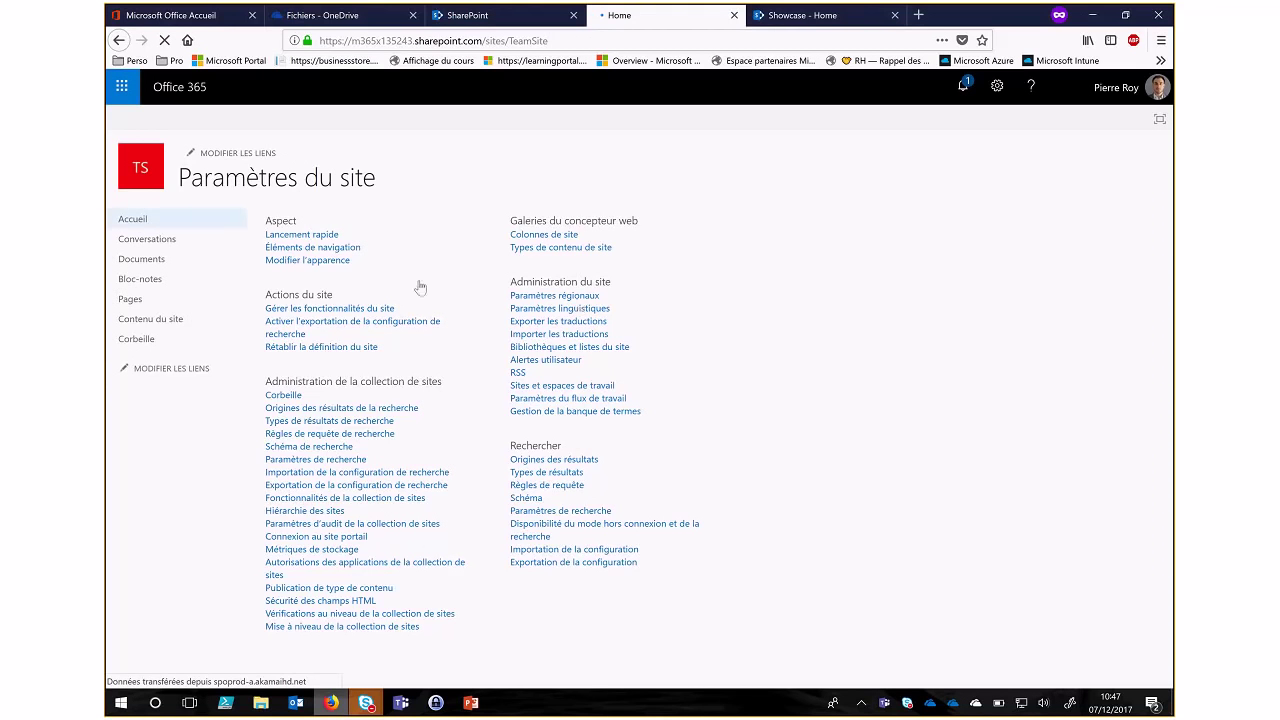
- Search from the SharePoint start page for "test" and display the available result types
left_click(480, 18)
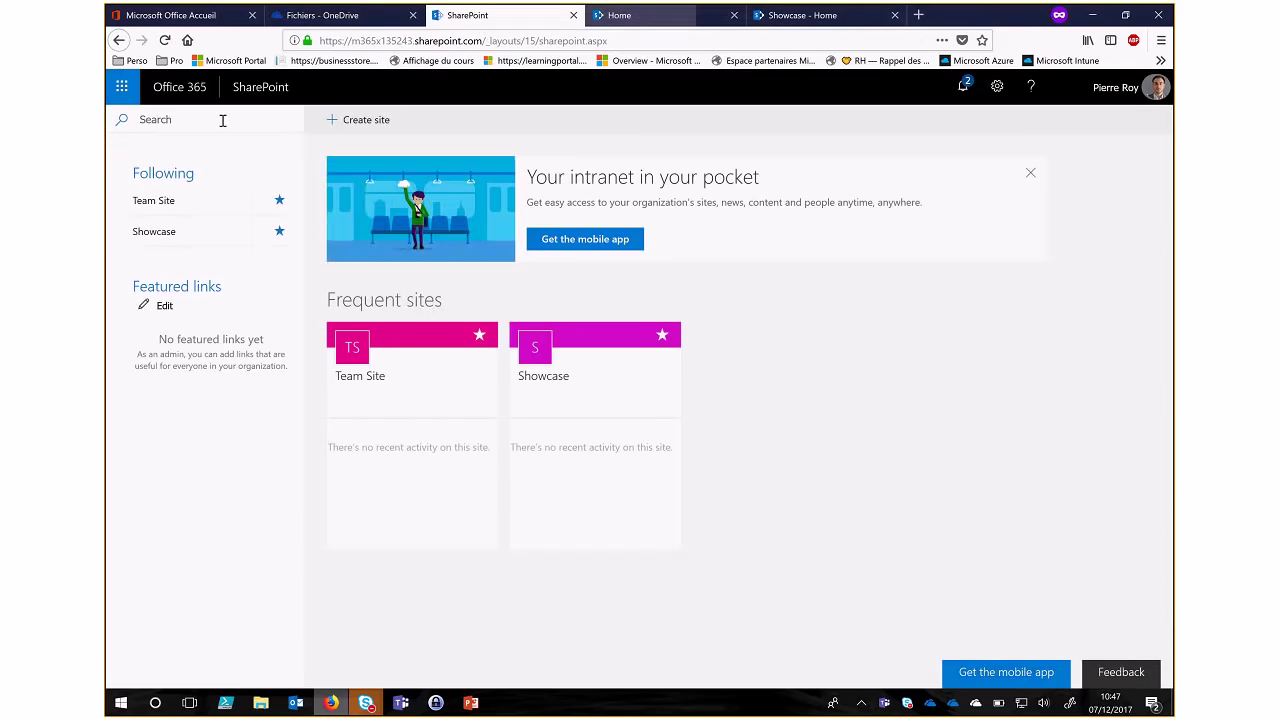
left_click(300, 122)
type("test")
key("Return")
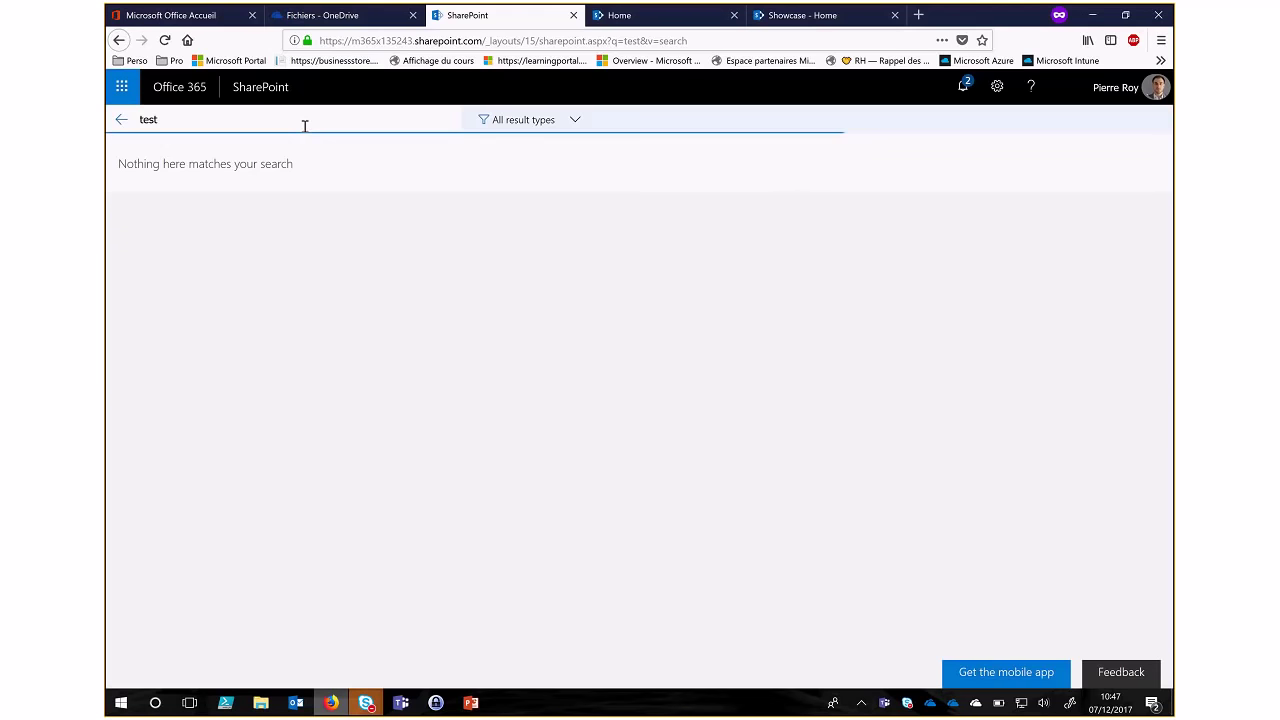
left_click(576, 121)
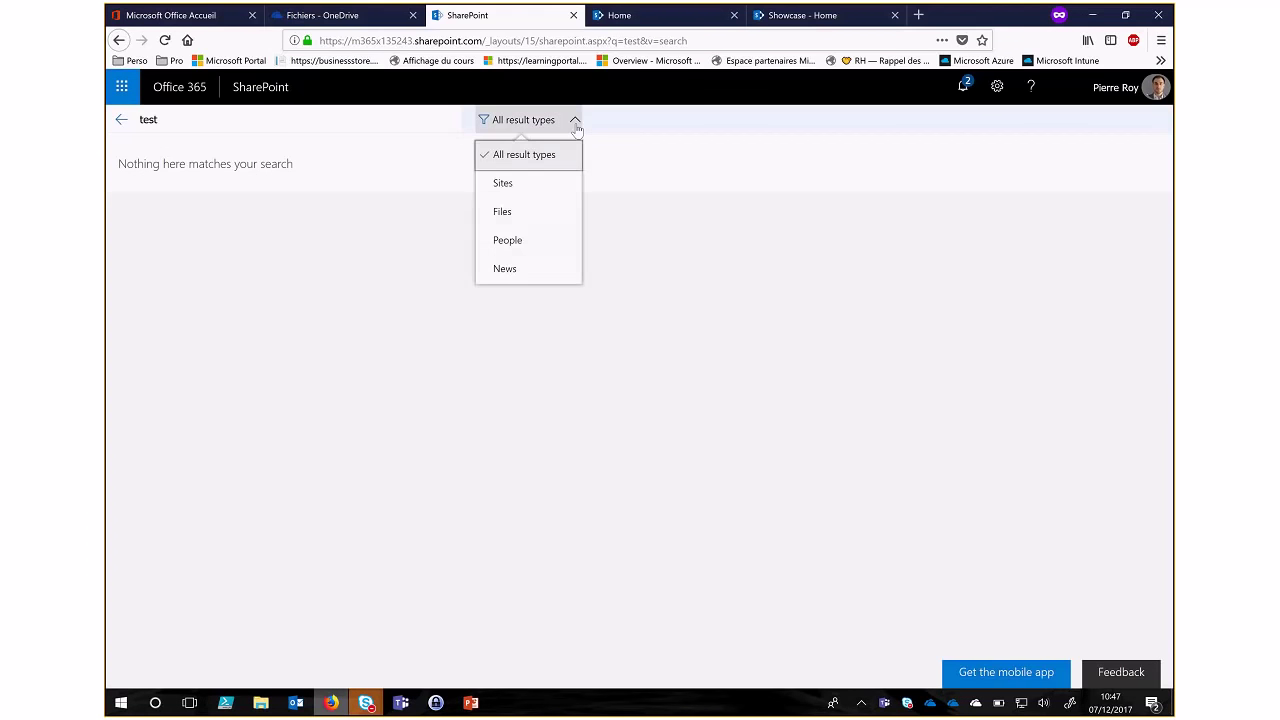
- Search SharePoint for "document", view the result type filters, and open the classic results page
left_click(209, 117)
type("docue")
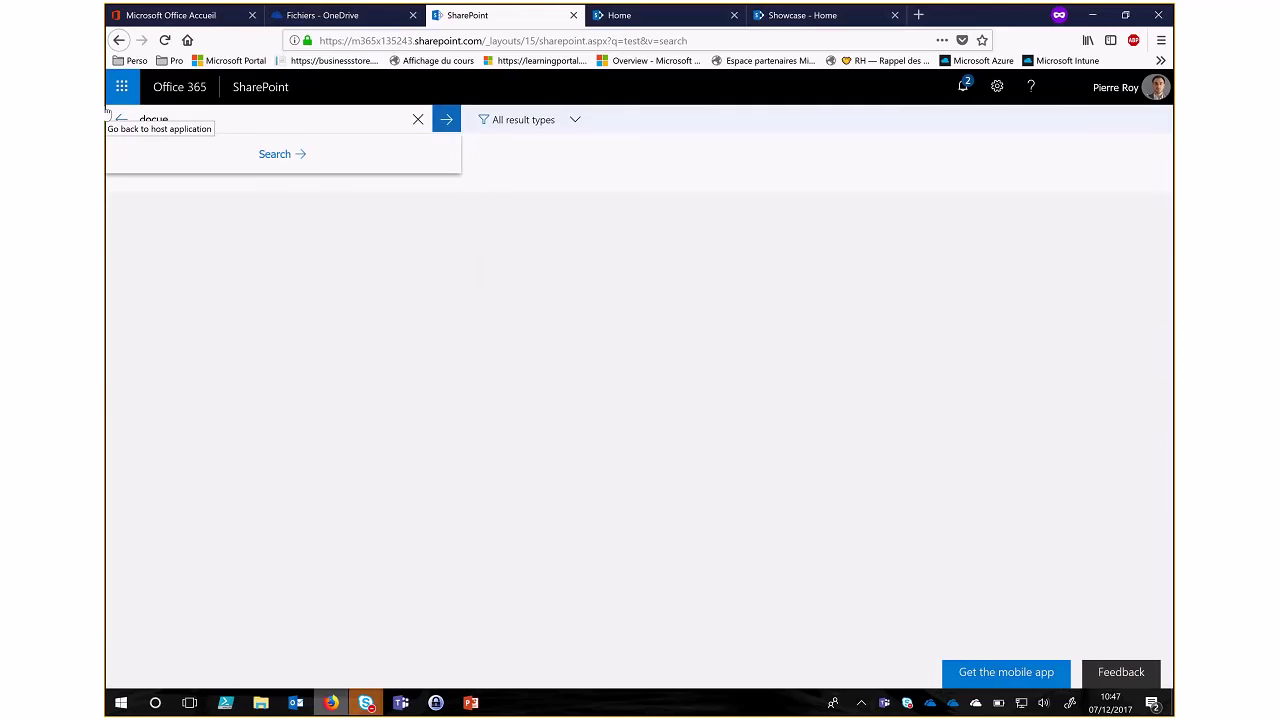
key("BackSpace")
type("ment")
key("Return")
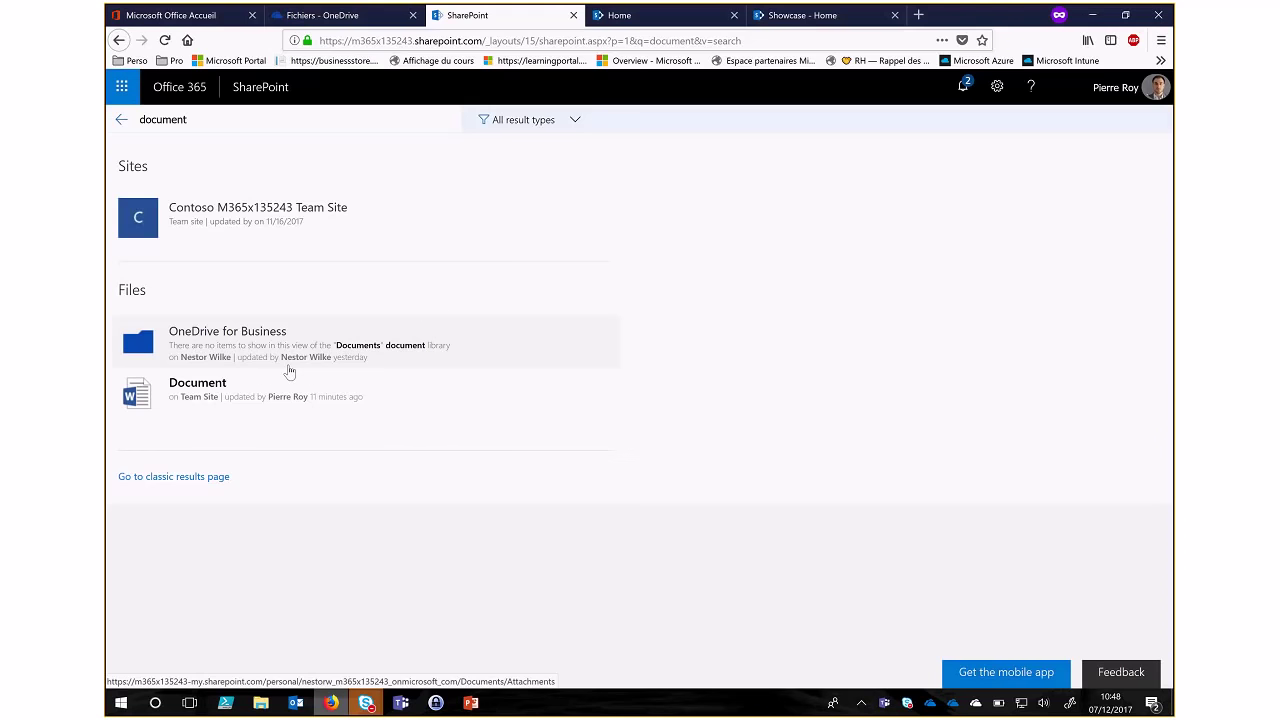
left_click(556, 127)
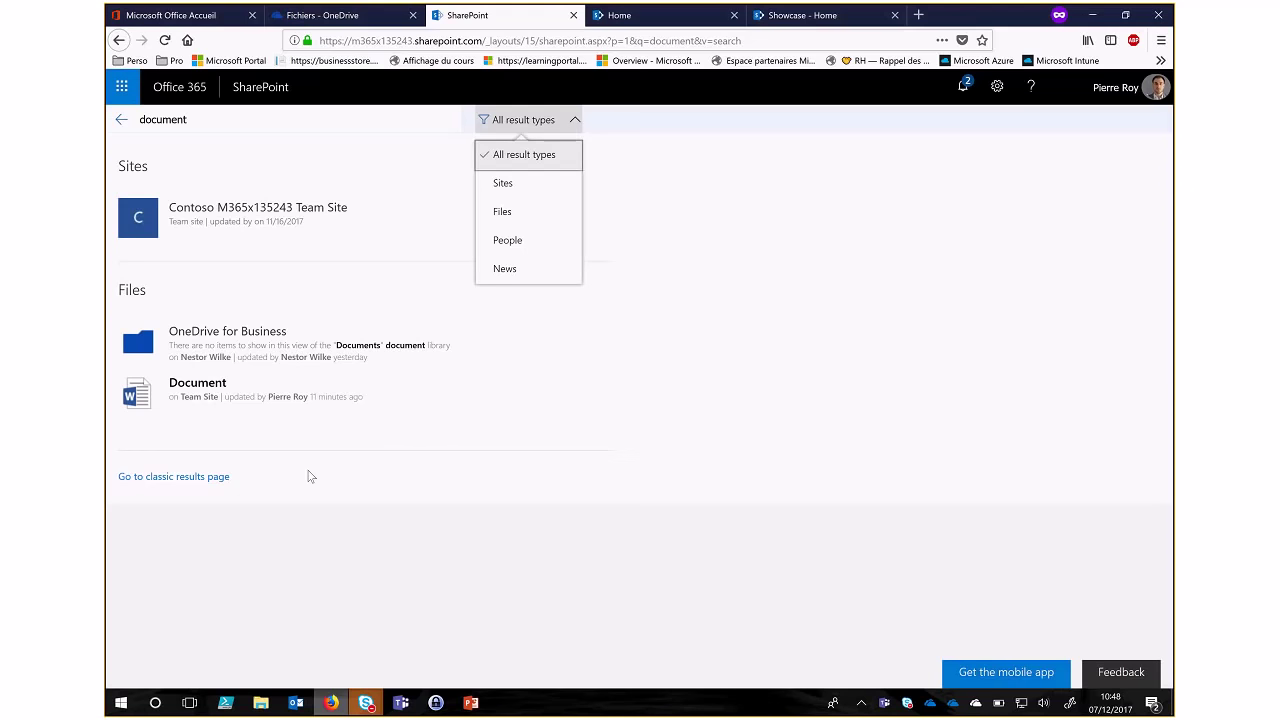
left_click(215, 480)
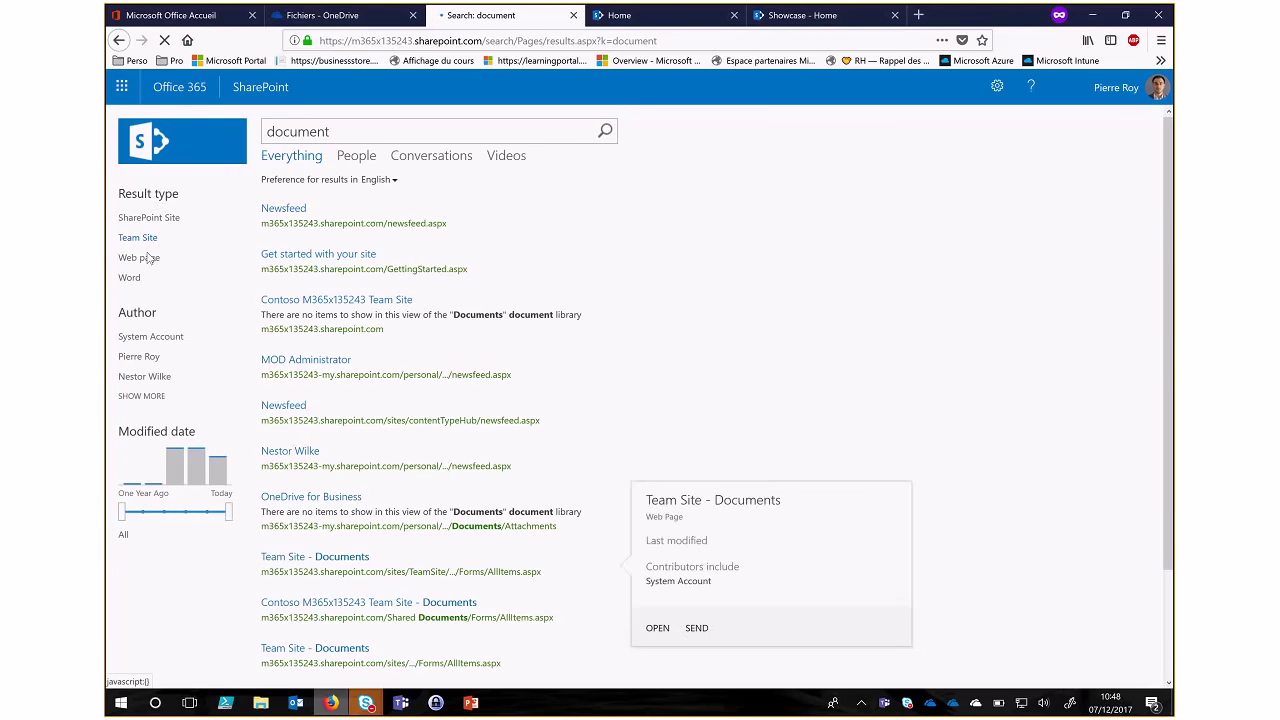
- Narrow the "document" results to the signed-in account as author and a modified date of Today
left_click(155, 357)
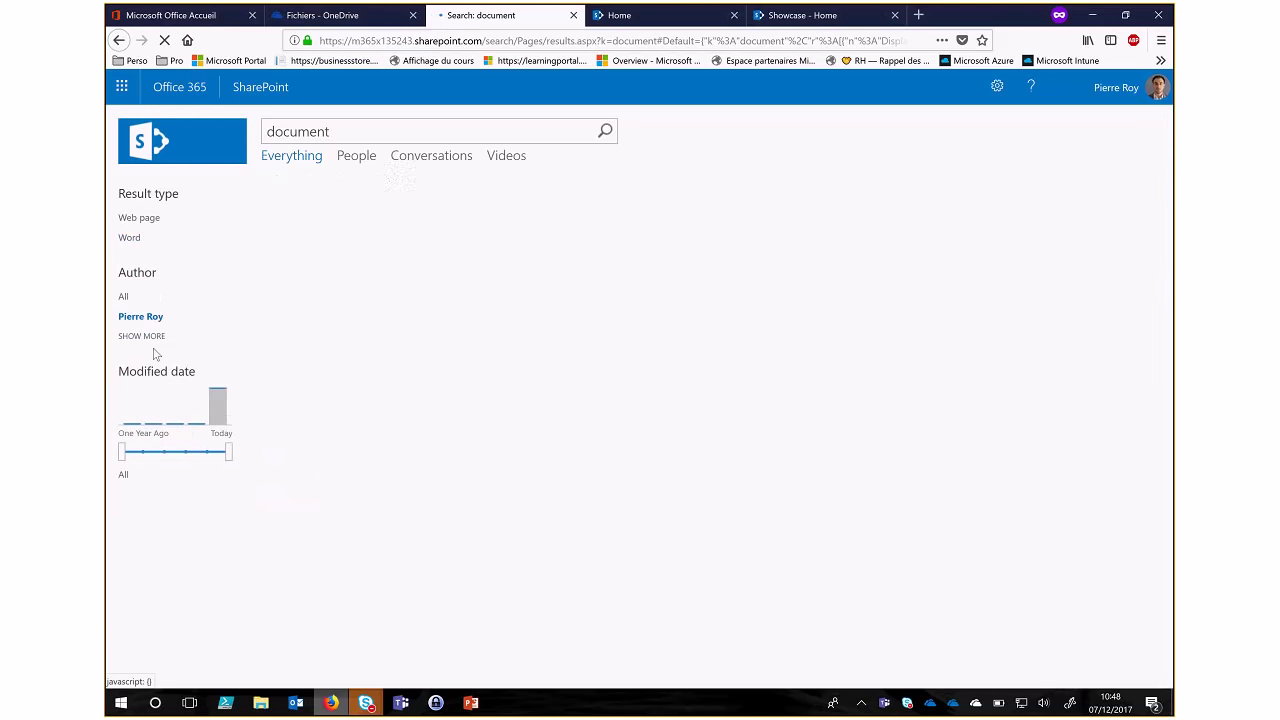
mouse_move(268, 230)
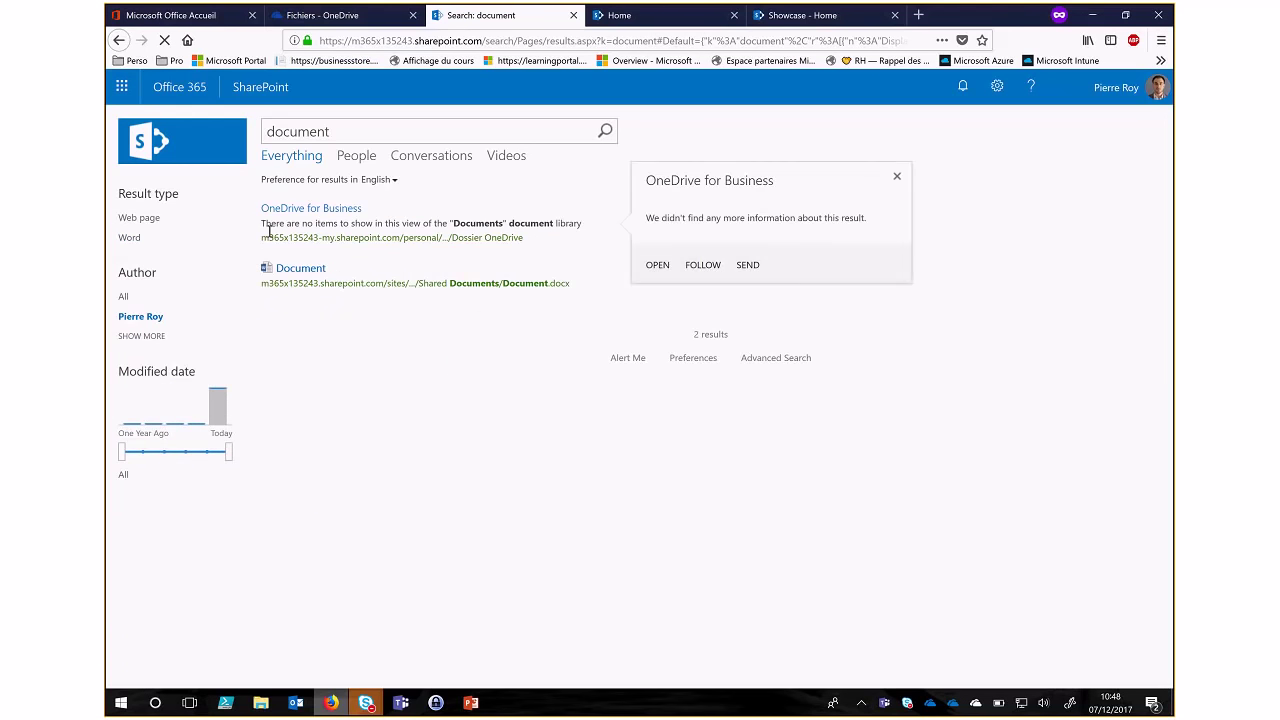
left_click_drag(122, 452, 209, 455)
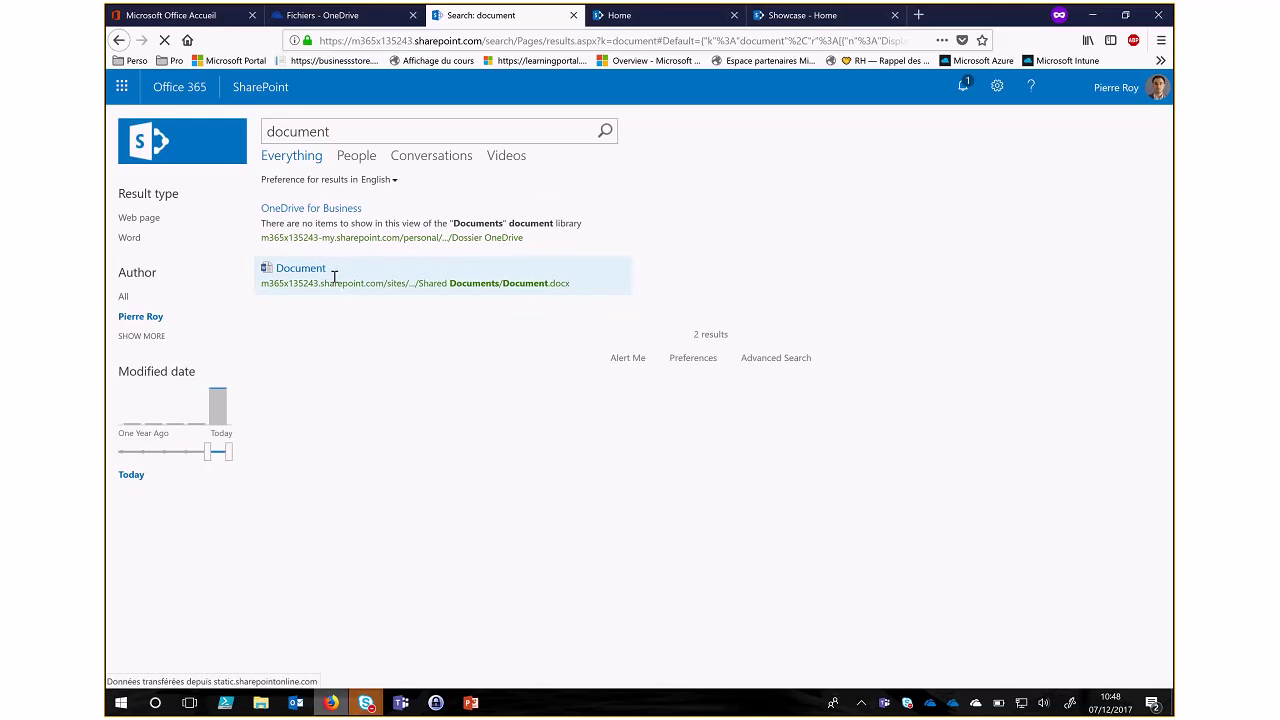
- Preview the OneDrive for Business search result and view the available languages for the results preference
left_click(330, 280)
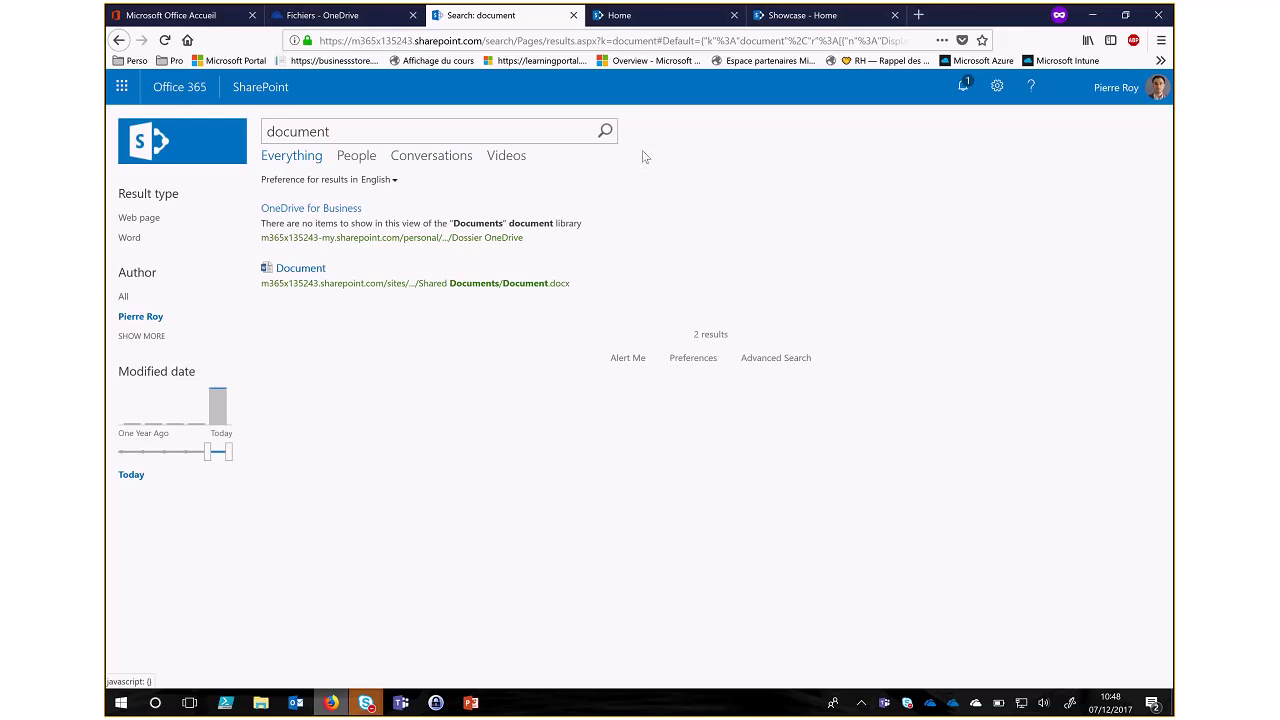
mouse_move(406, 232)
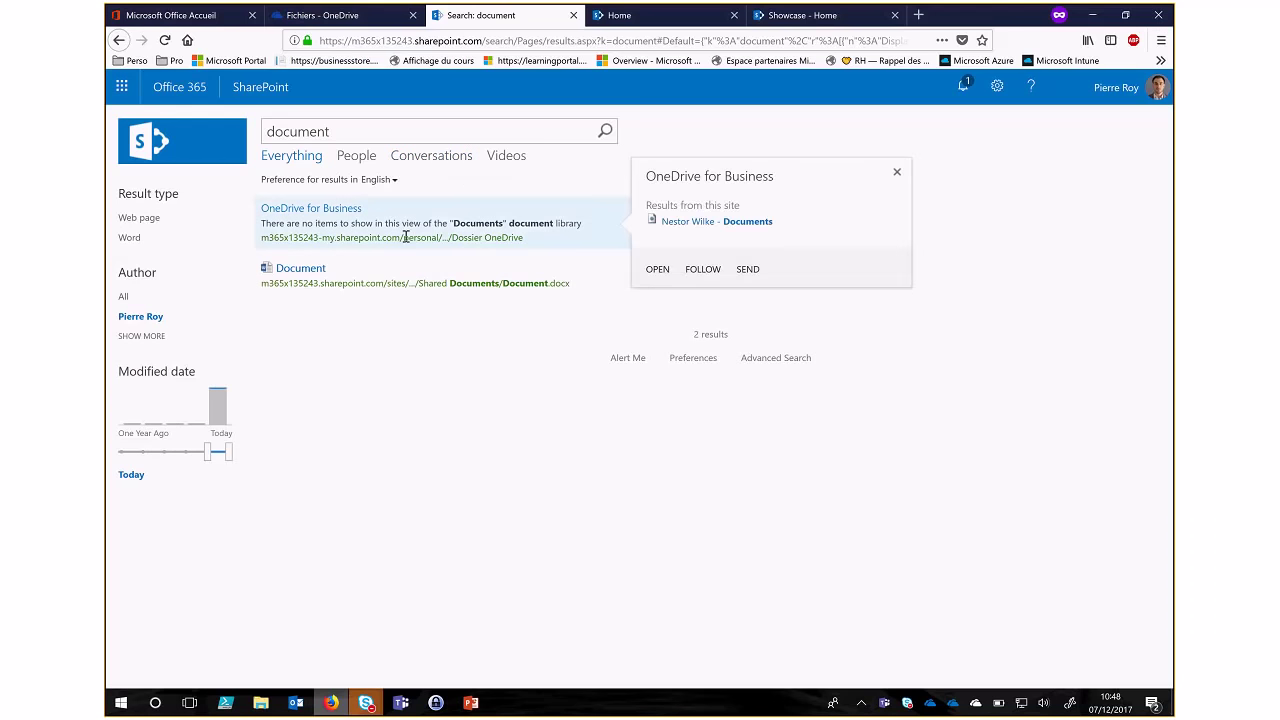
left_click(395, 183)
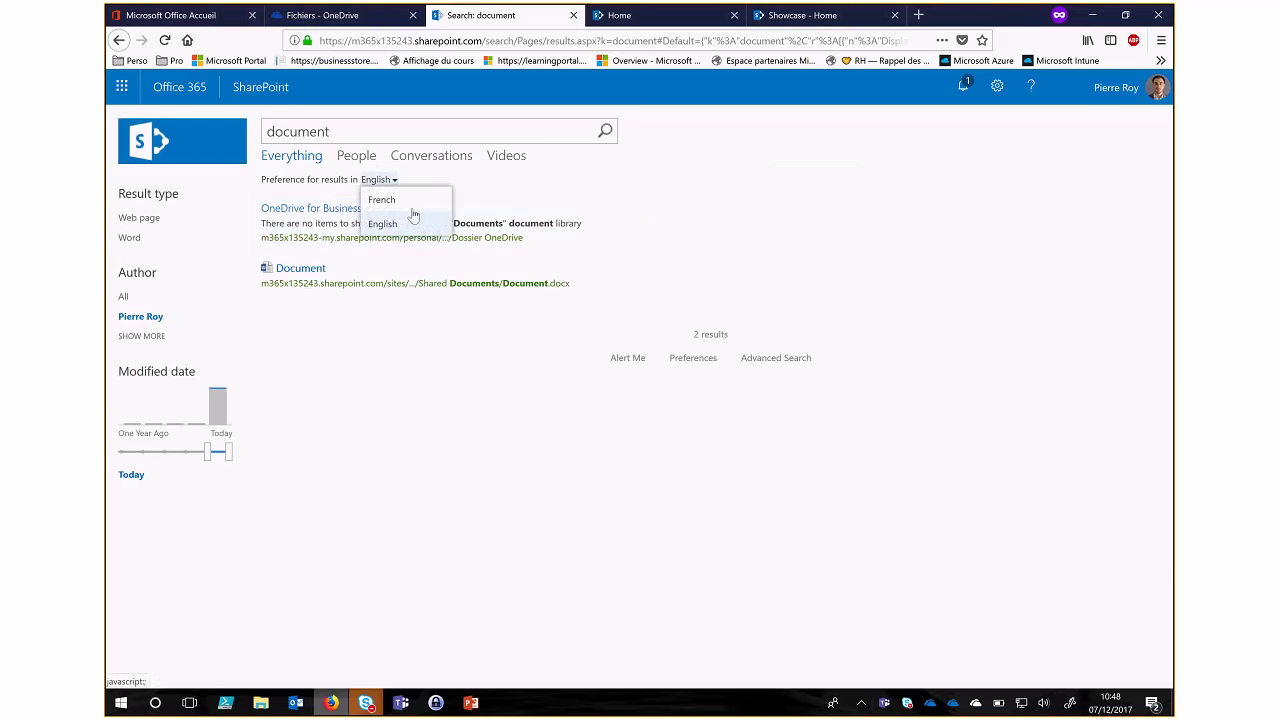
left_click(418, 394)
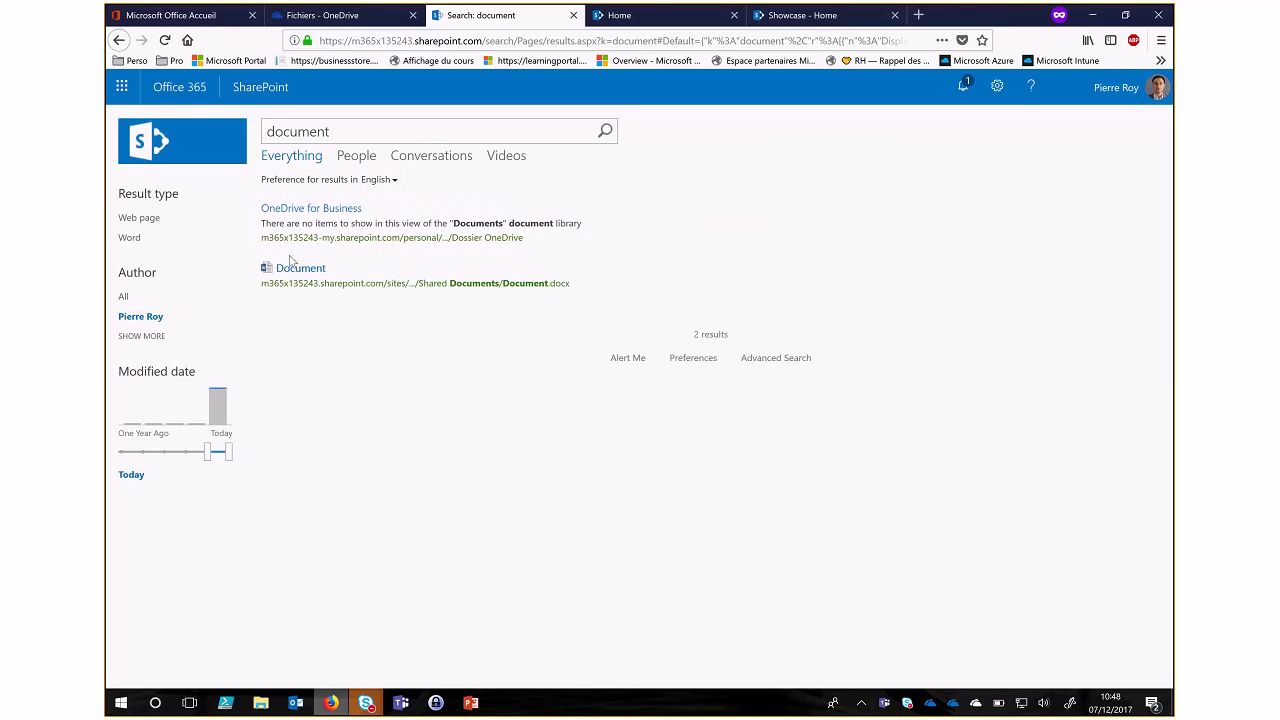
mouse_move(300, 272)
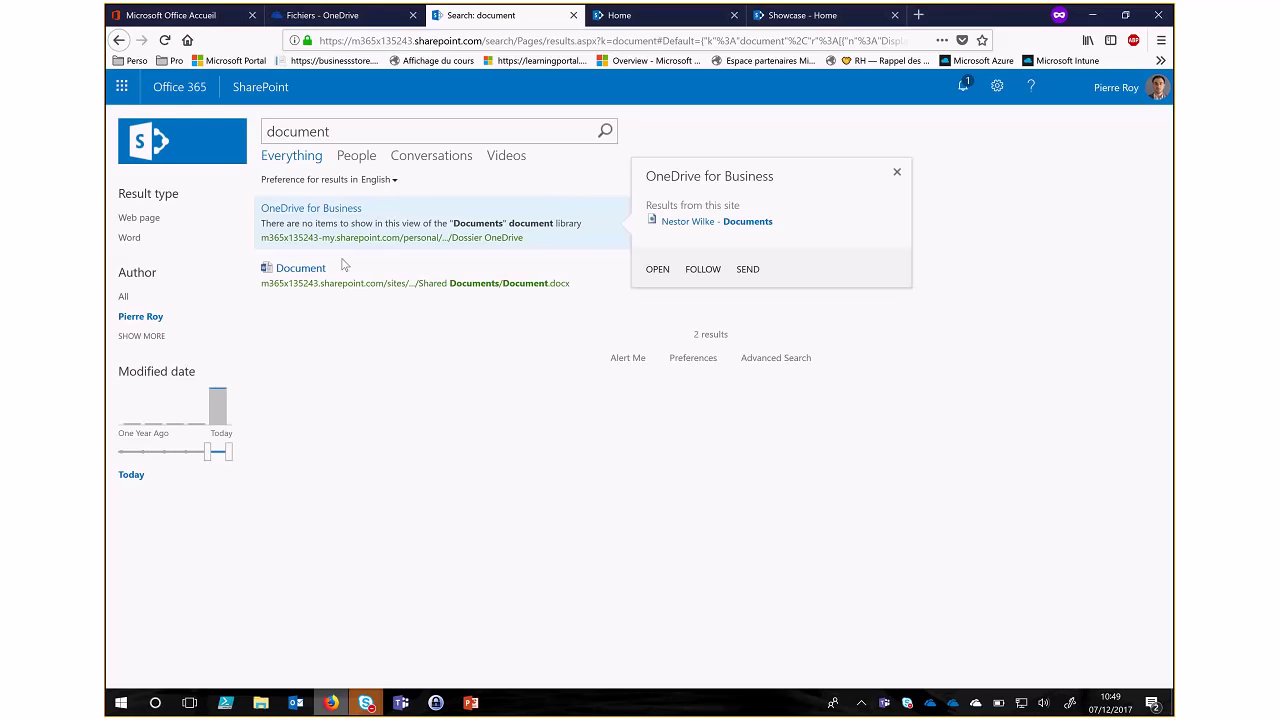
left_click(656, 505)
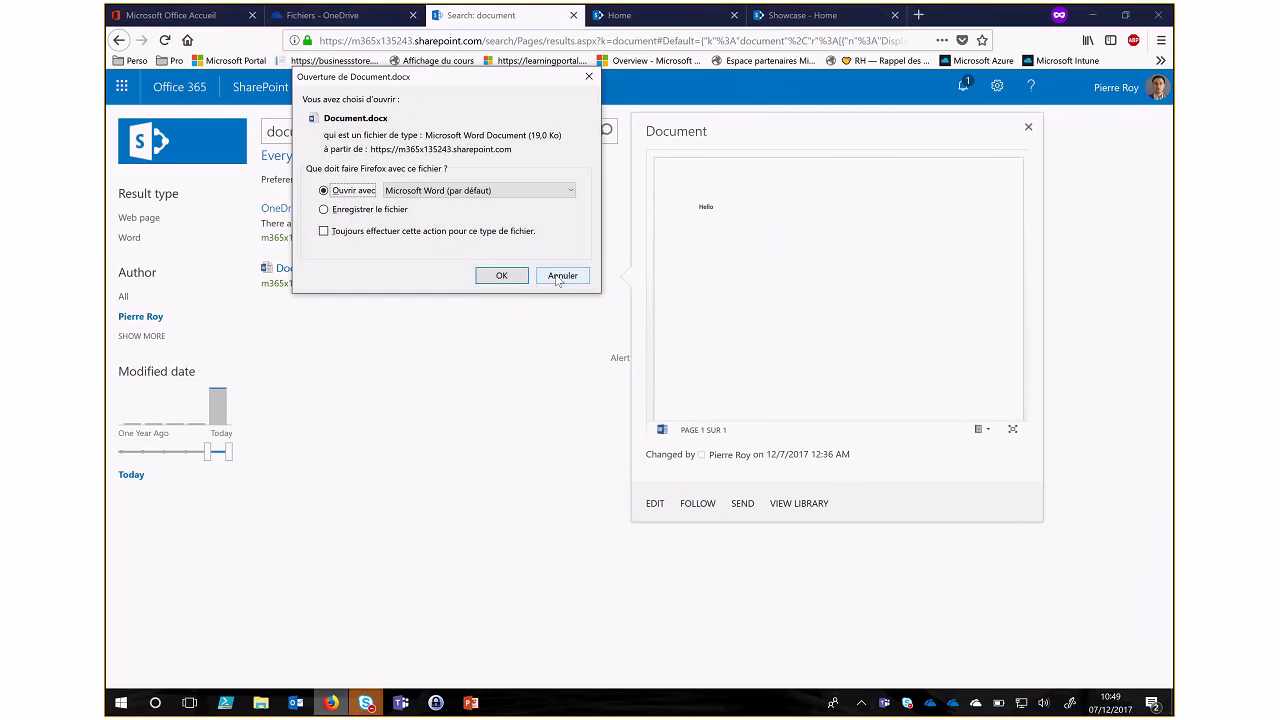
left_click(558, 276)
- Open the Document search result in Word Online and start editing it in the browser
left_click(300, 269)
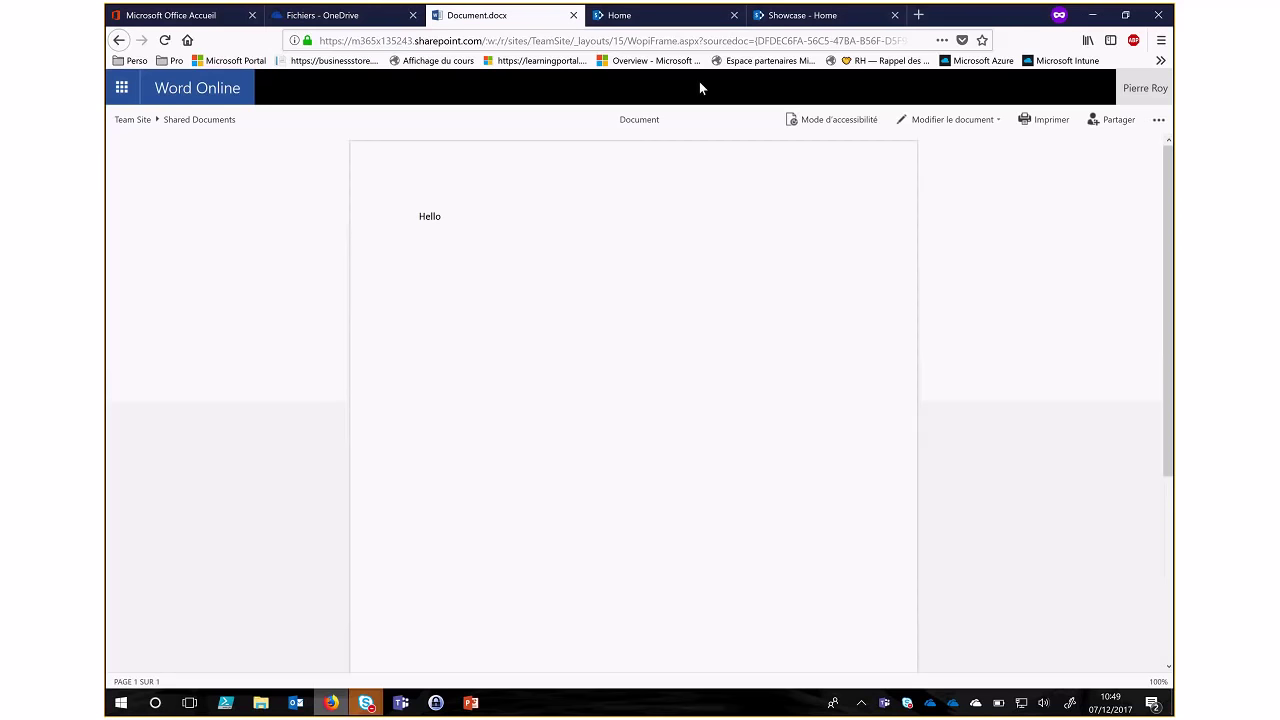
left_click(976, 126)
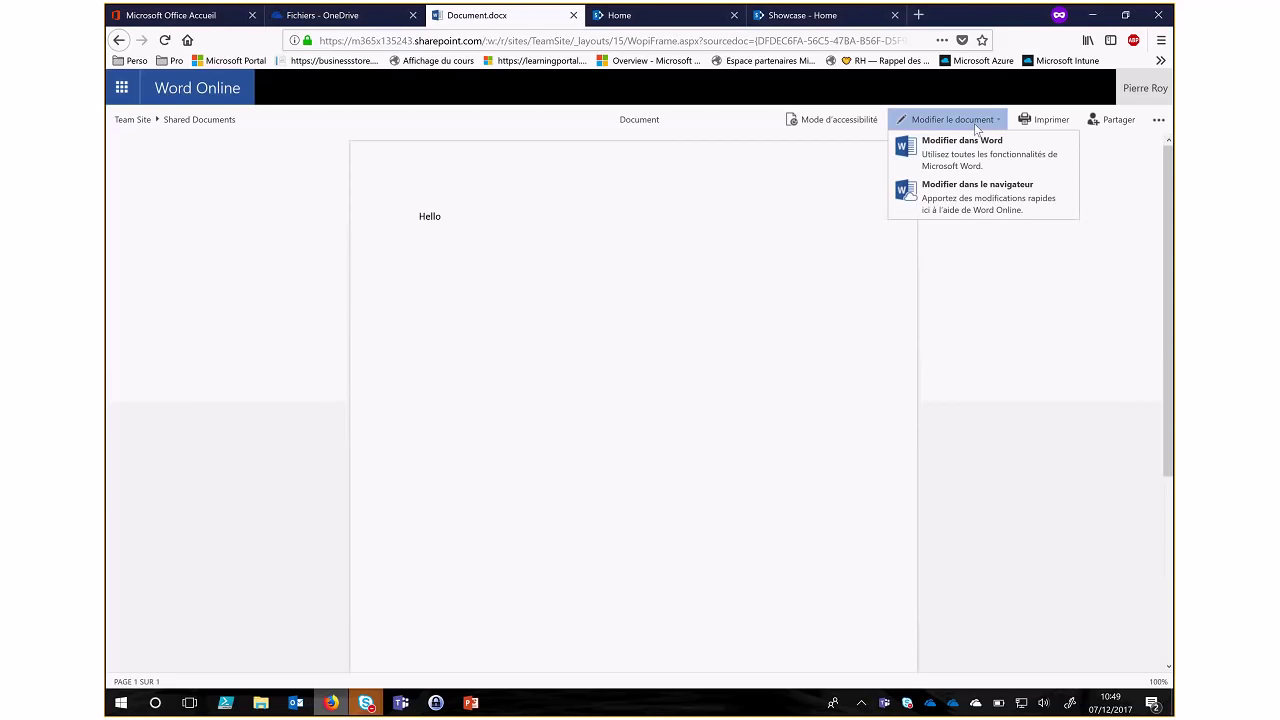
left_click(991, 206)
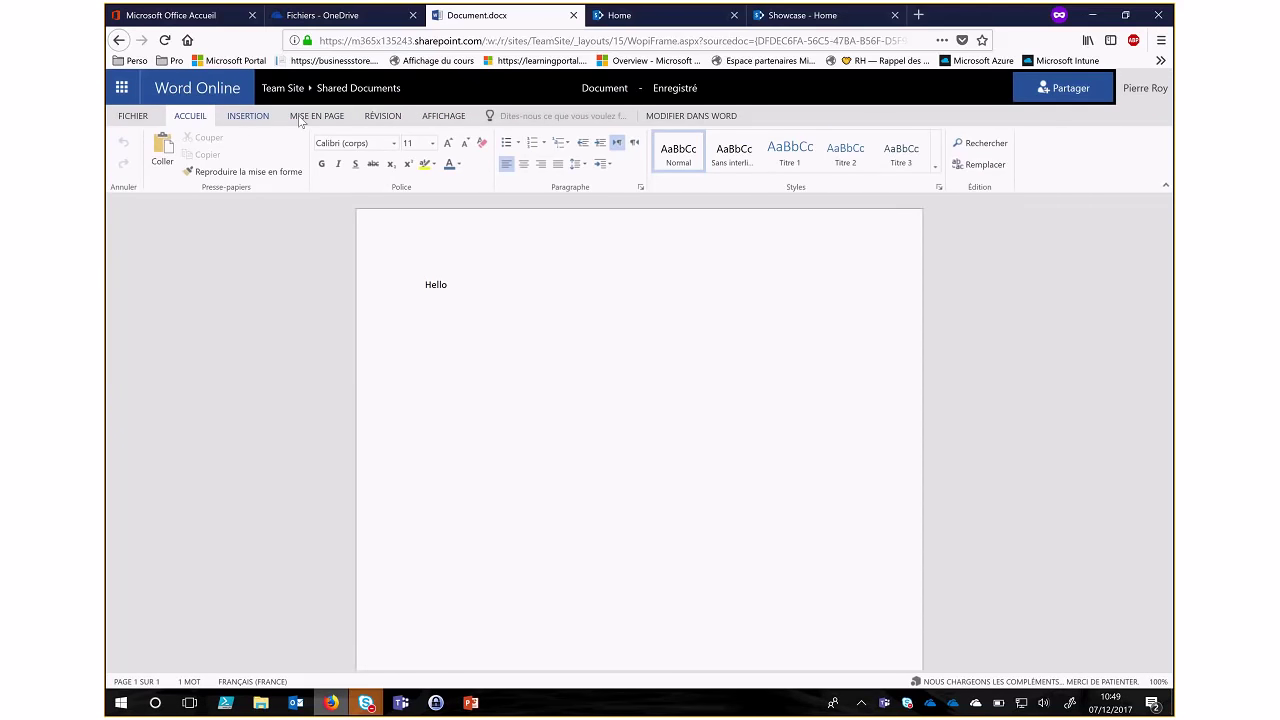
- Look over the Insertion and Mise en page commands, then open the document in the desktop Word 2016 application
left_click(248, 116)
left_click(316, 116)
left_click(198, 116)
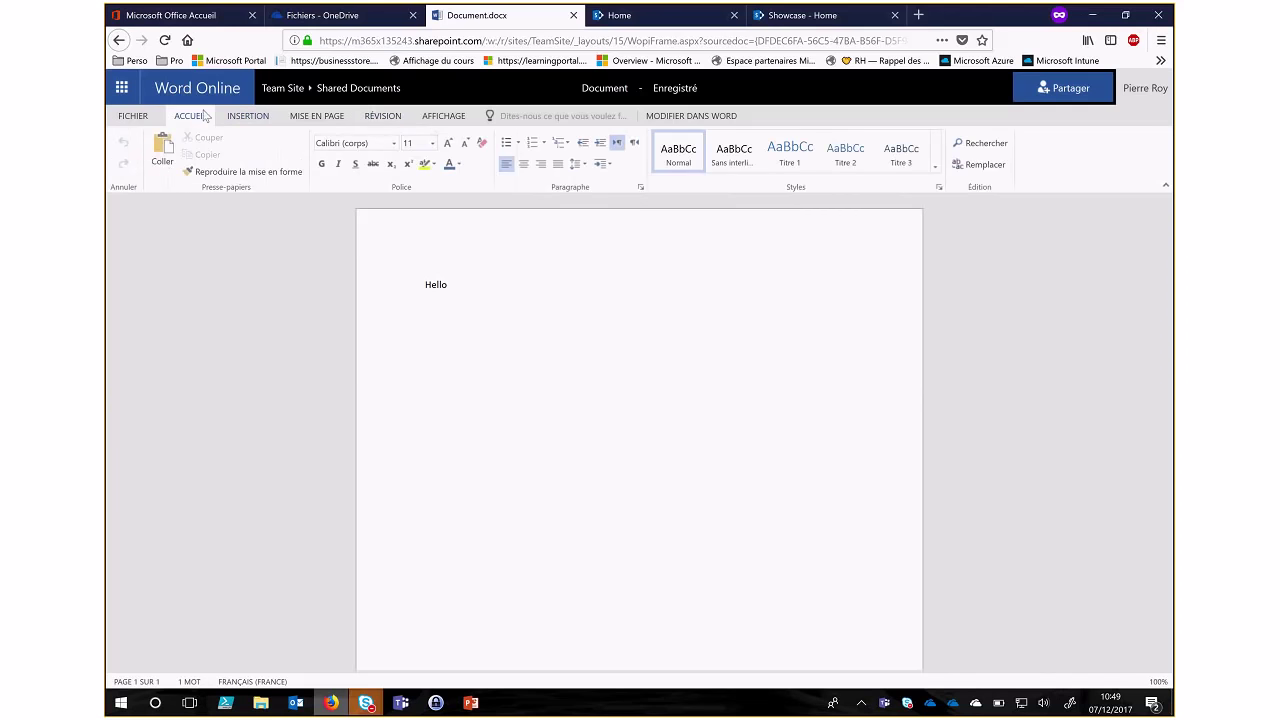
left_click(703, 118)
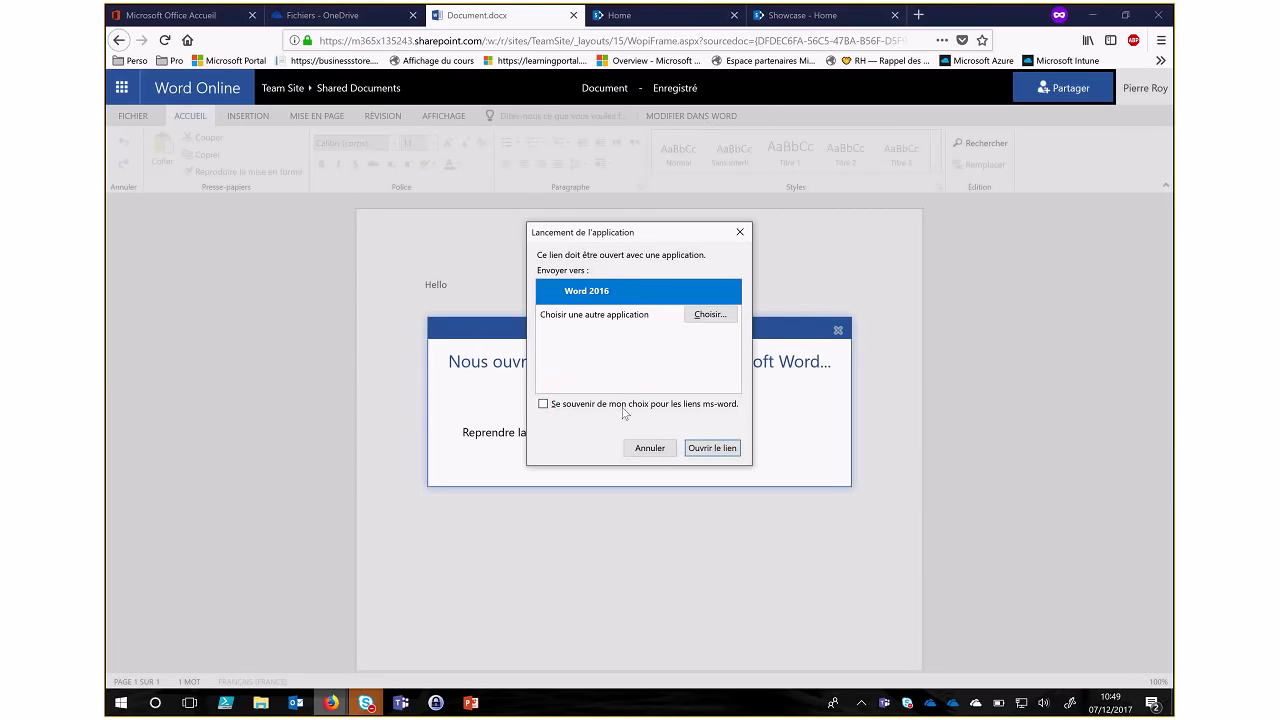
left_click(714, 447)
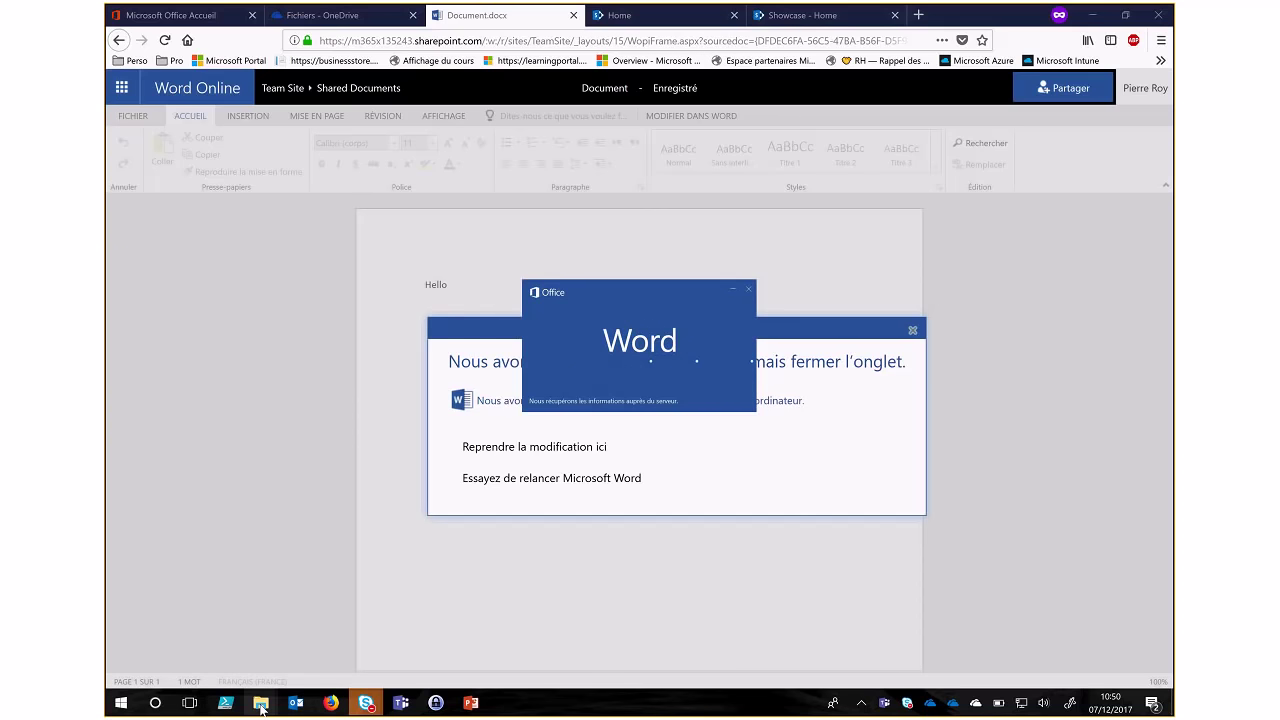
- Switch to File Explorer, view the synced OneDrive - Contoso folder in a maximized window, and return to Firefox
mouse_move(260, 705)
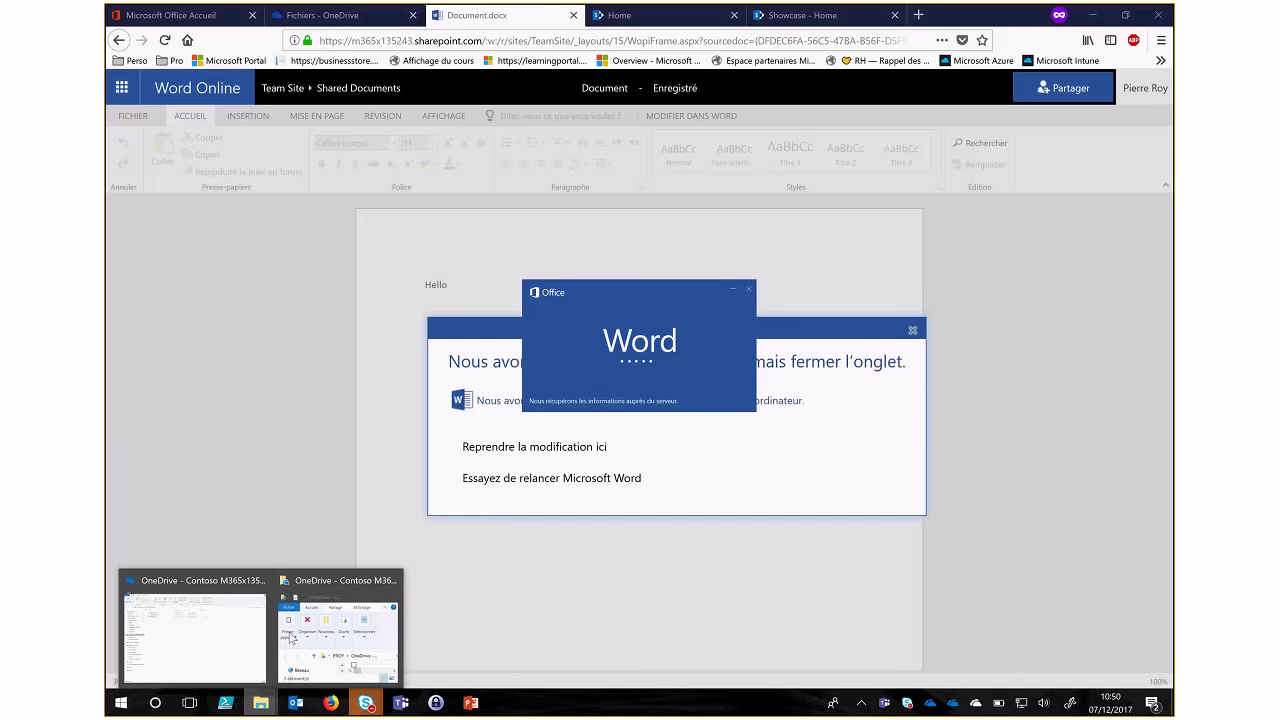
left_click(351, 591)
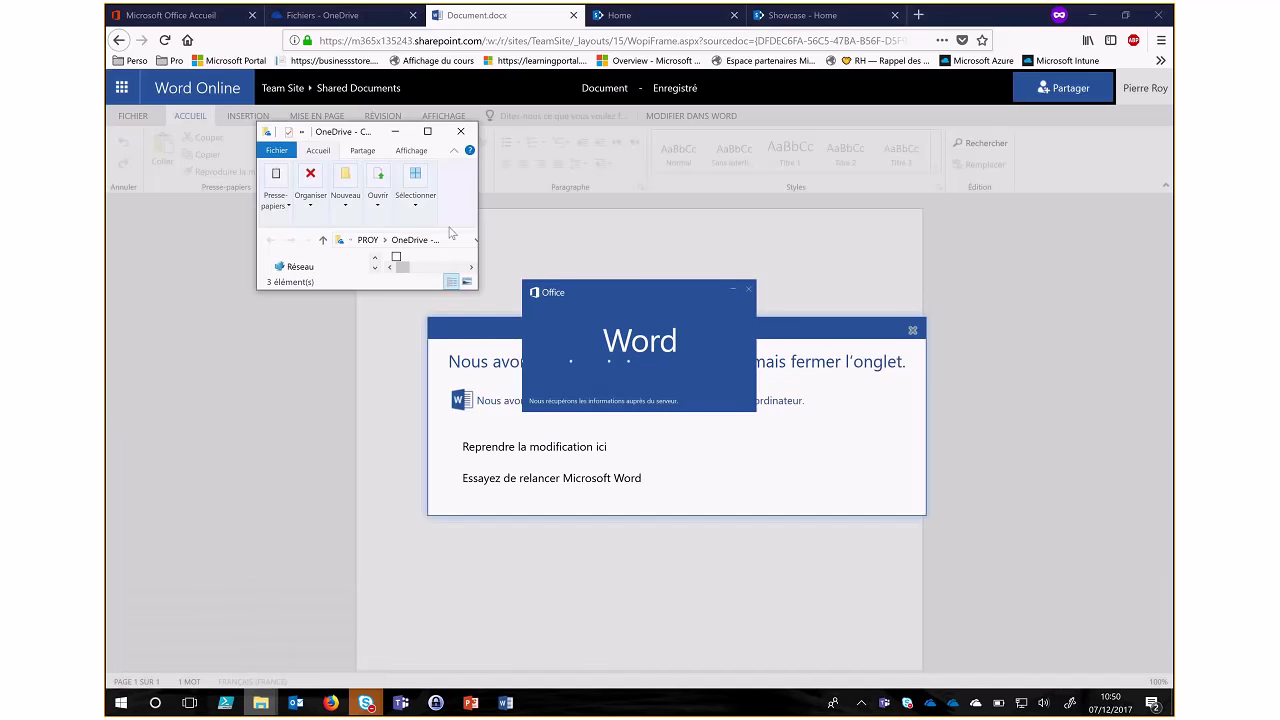
left_click(428, 133)
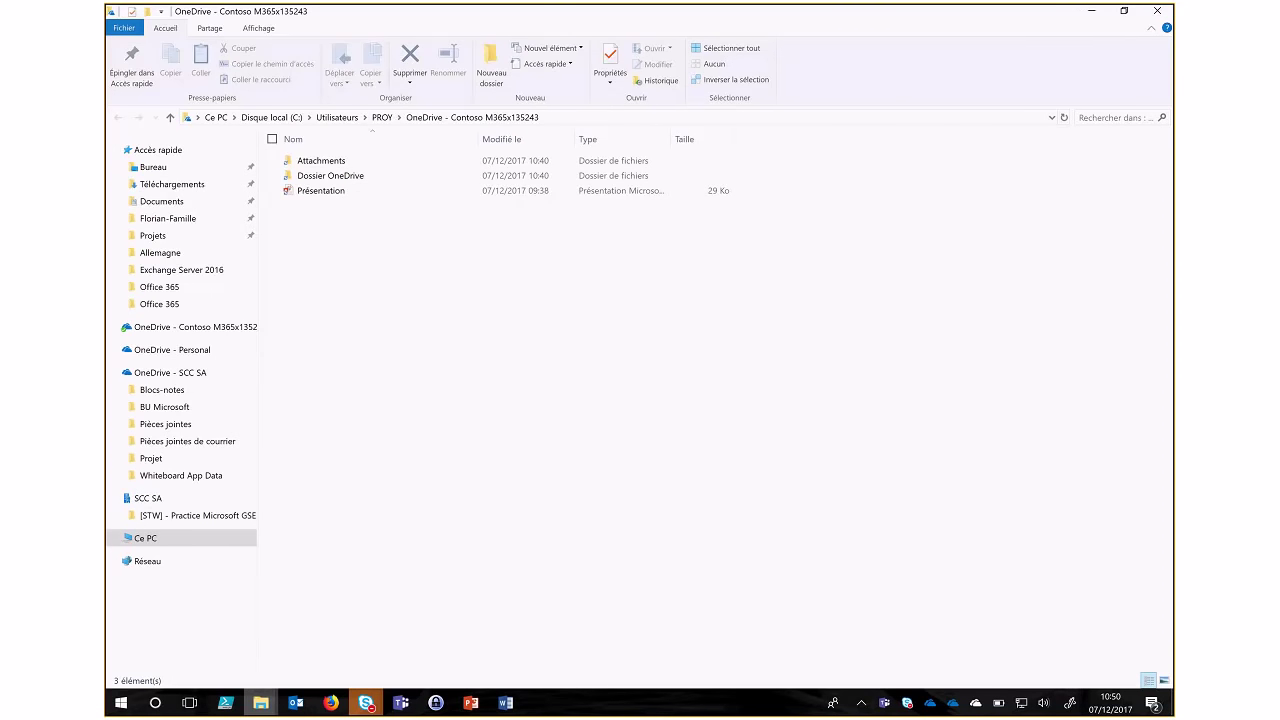
mouse_move(338, 698)
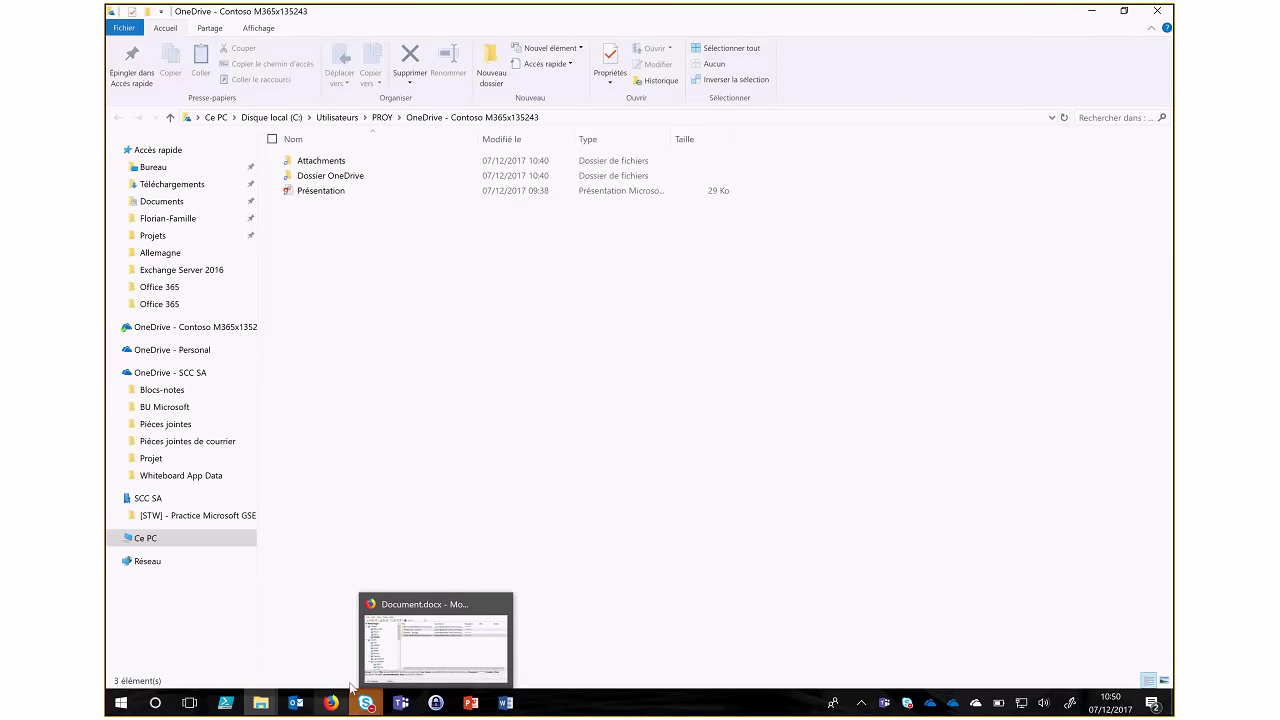
left_click(400, 650)
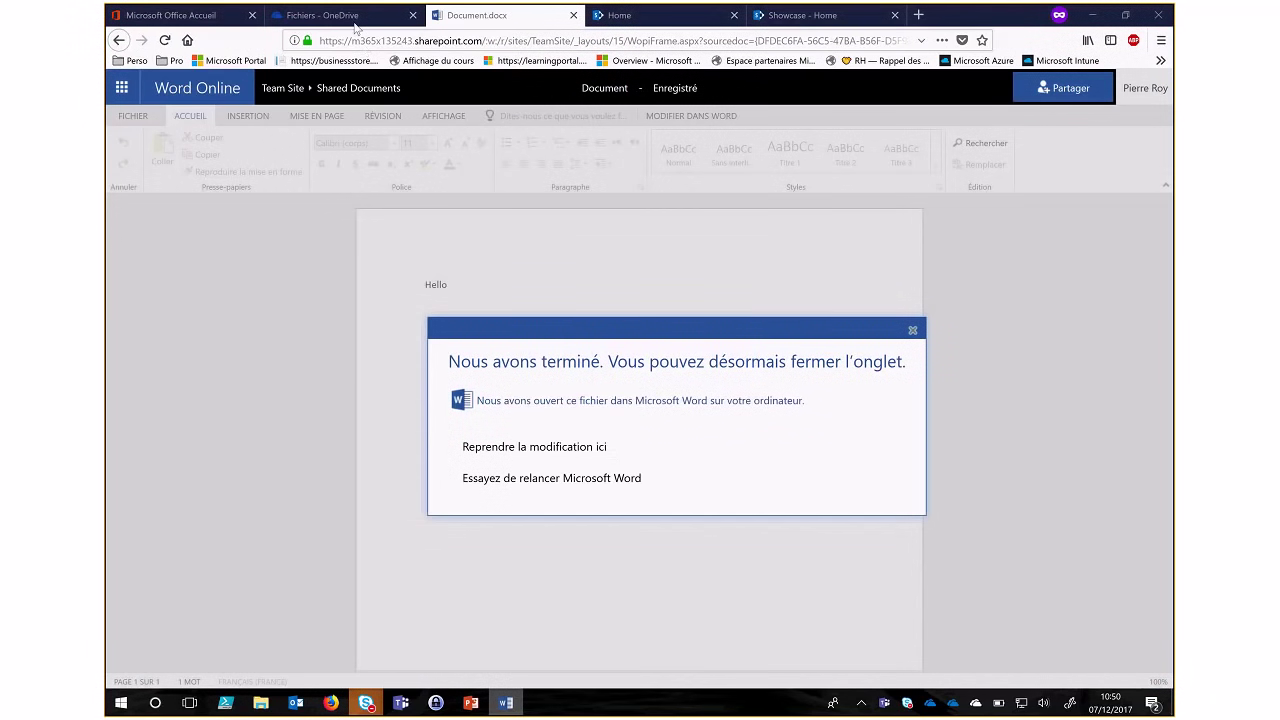
- In OneDrive, review the internal, existing-access and specific-people options in Présentation.pptx's sharing link settings, then close them without applying
left_click(340, 15)
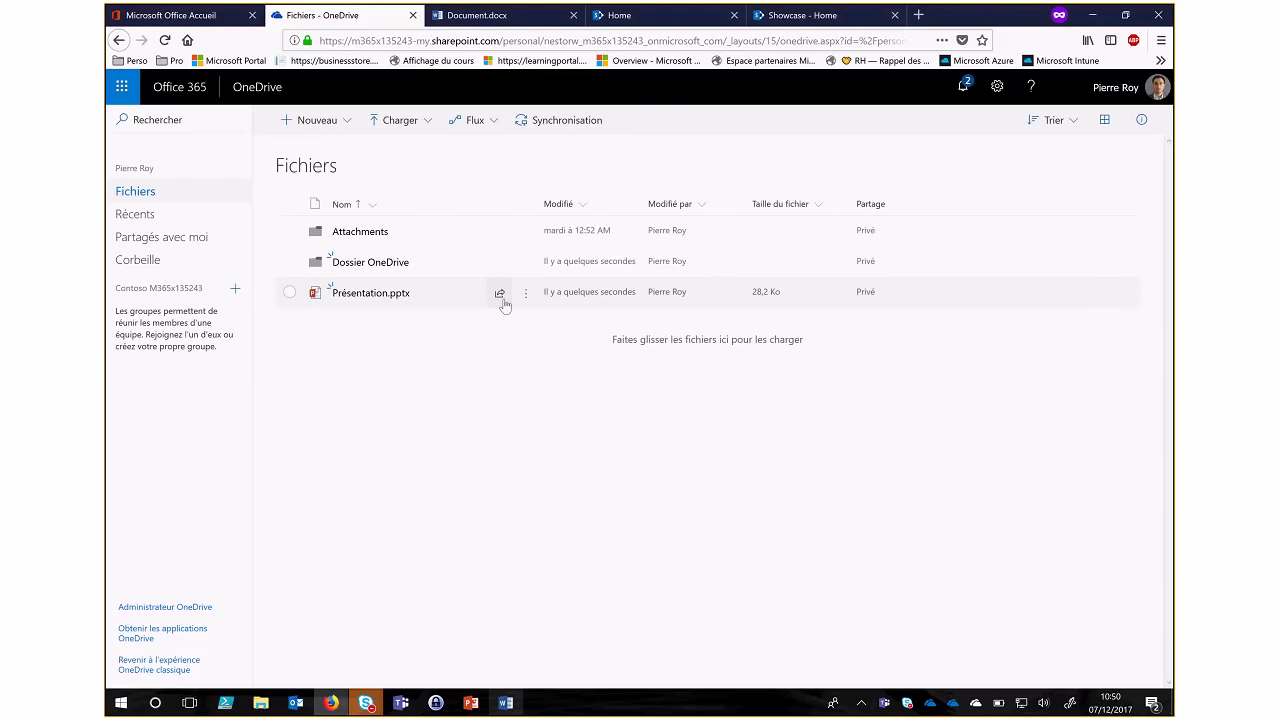
left_click(500, 294)
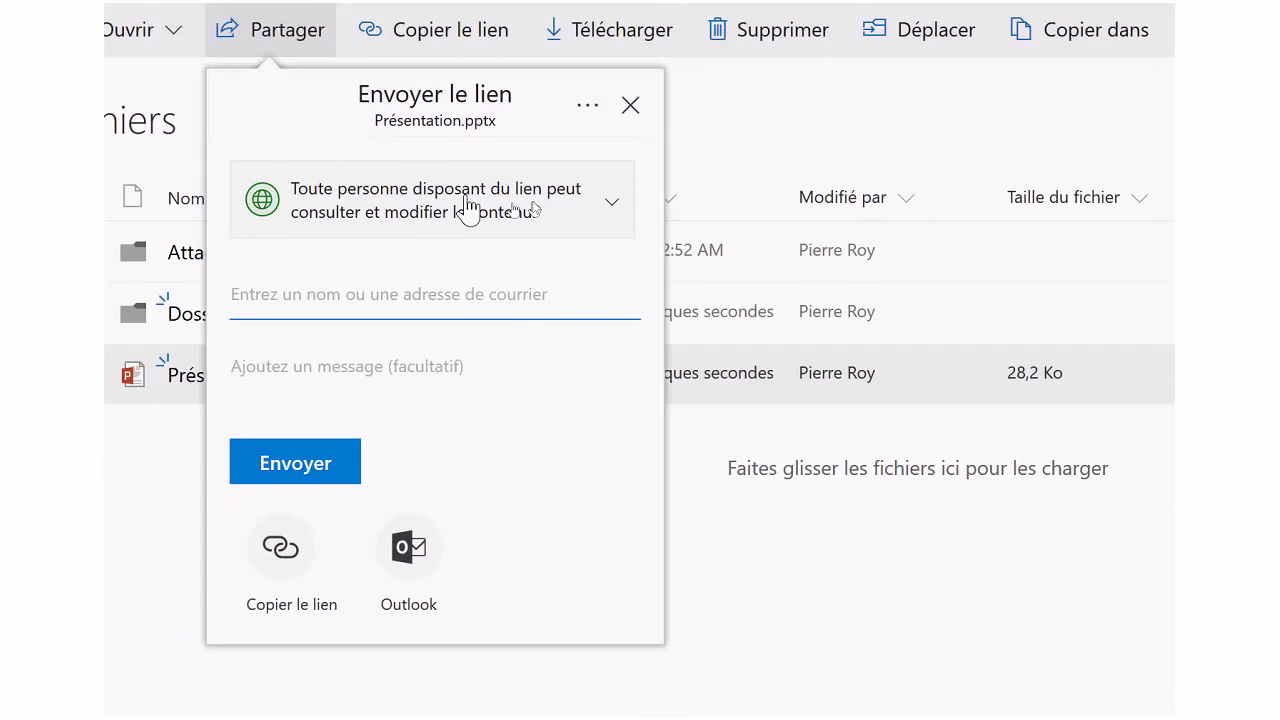
left_click(468, 208)
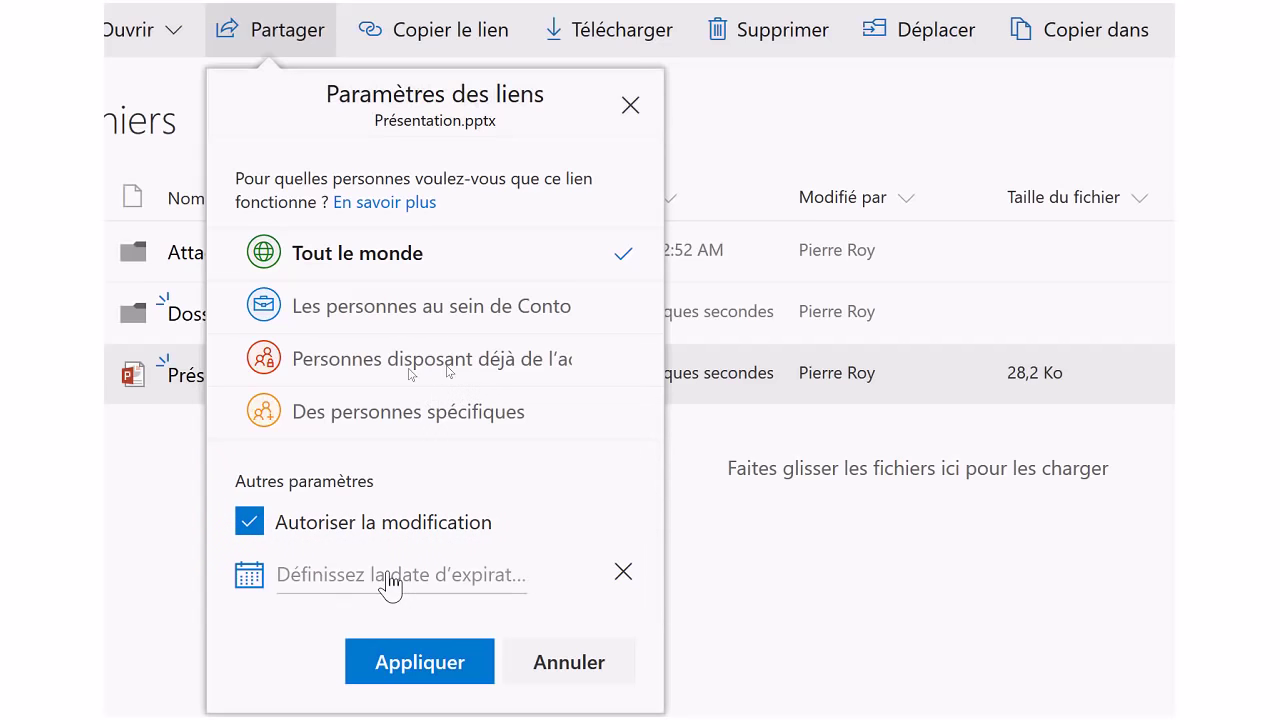
left_click(490, 310)
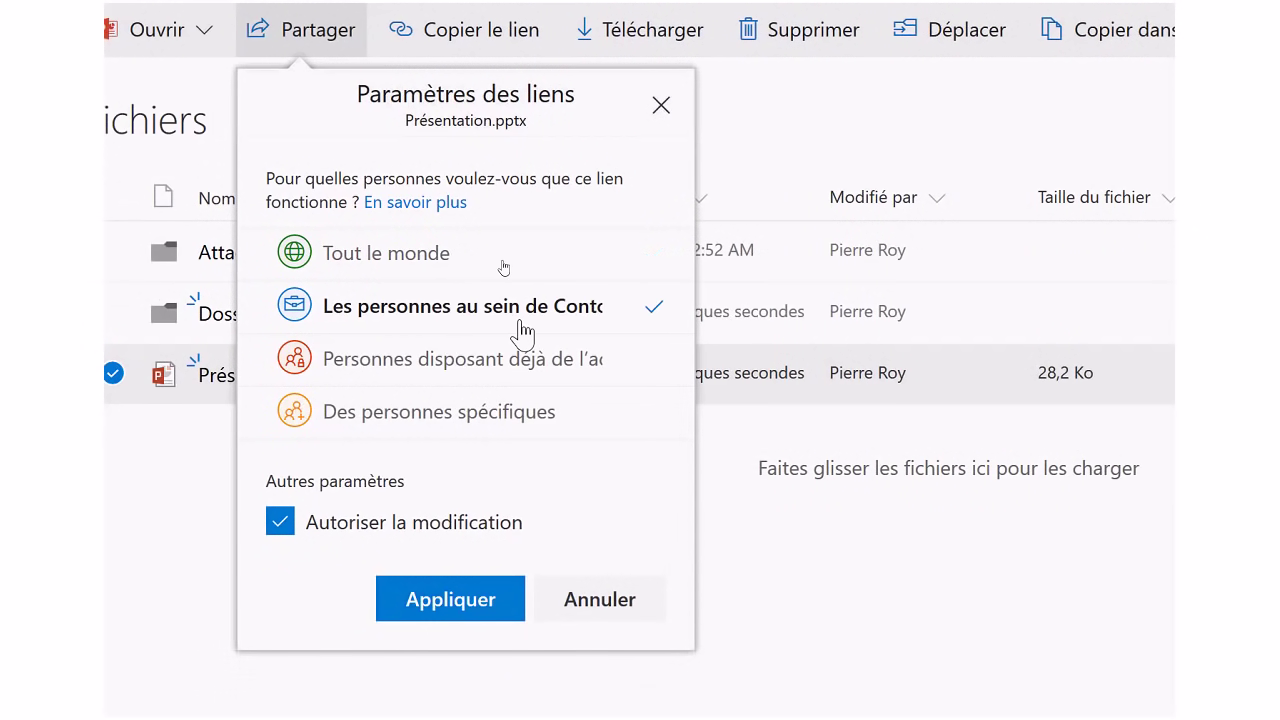
left_click(470, 360)
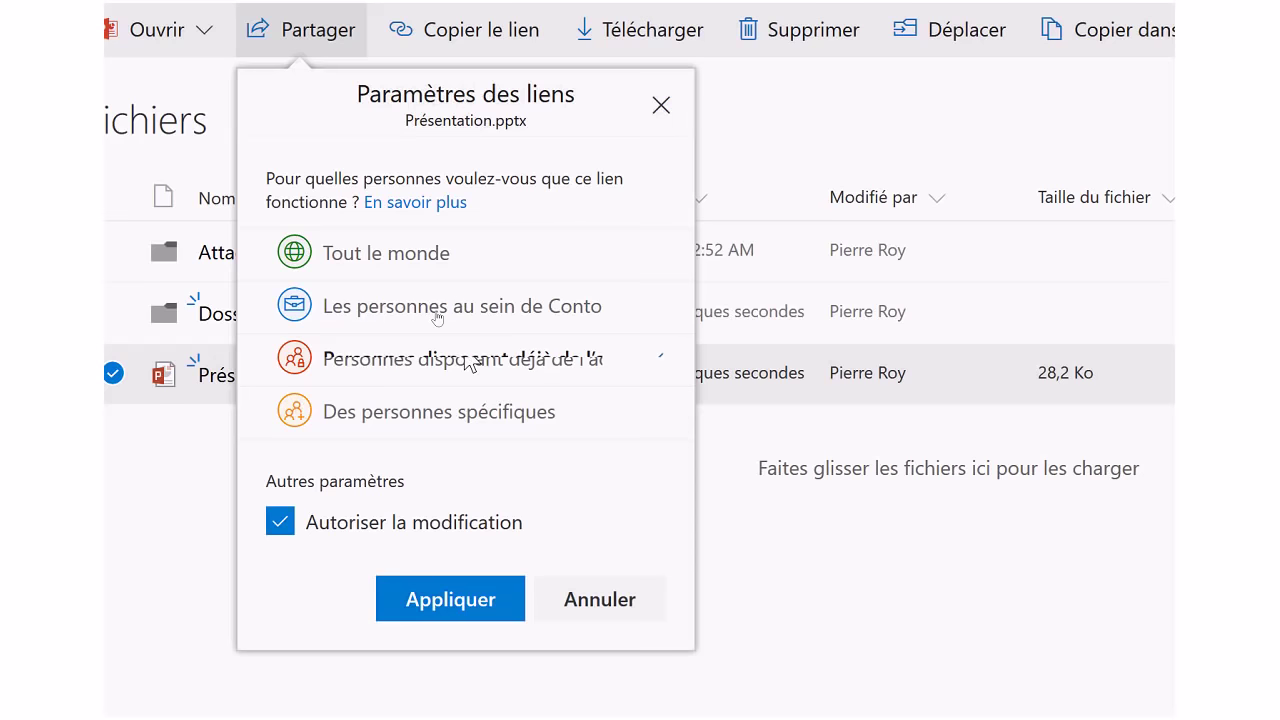
left_click(406, 425)
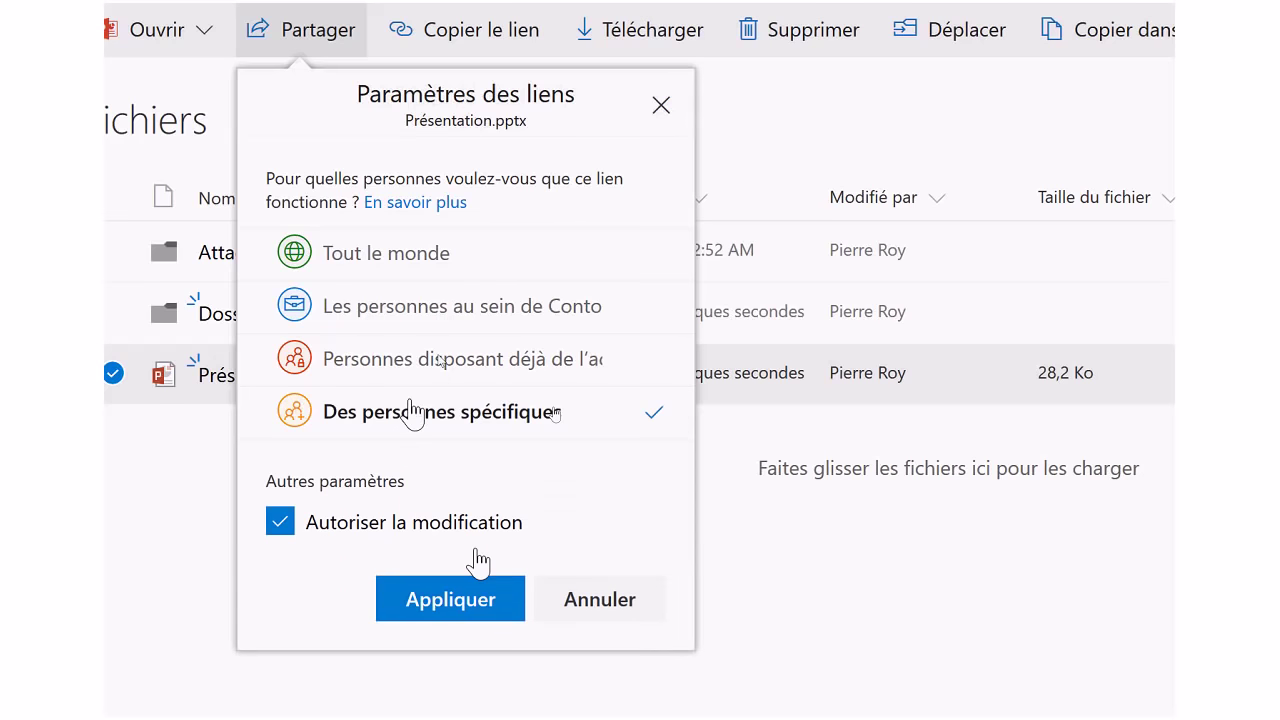
left_click(661, 106)
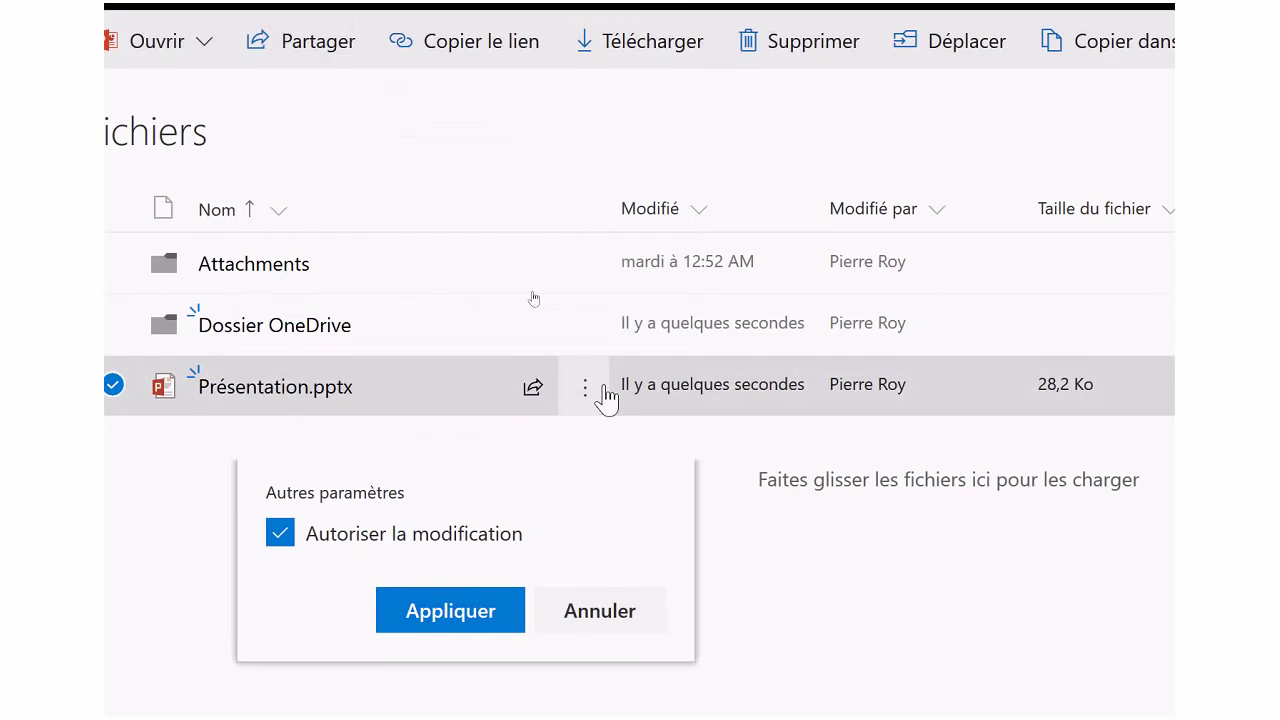
- View the Gérer l'accès details for Présentation.pptx from its sharing options, then close them
left_click(606, 398)
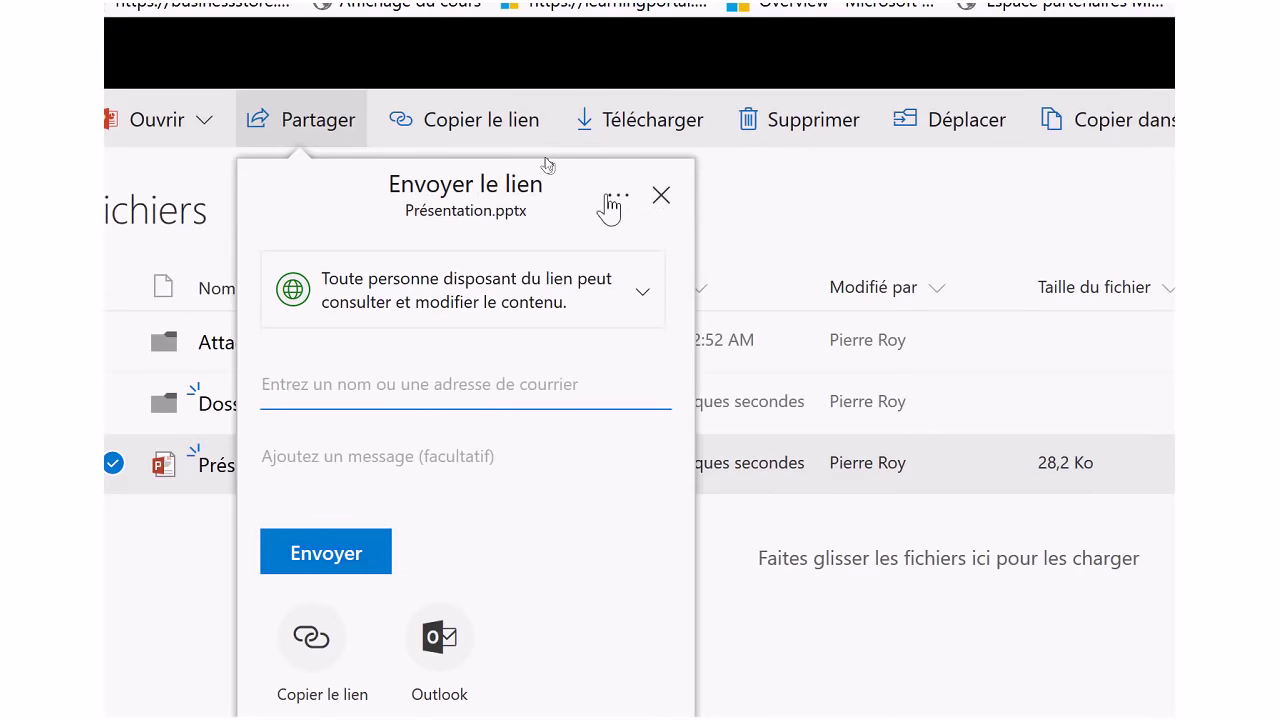
left_click(618, 196)
left_click(660, 258)
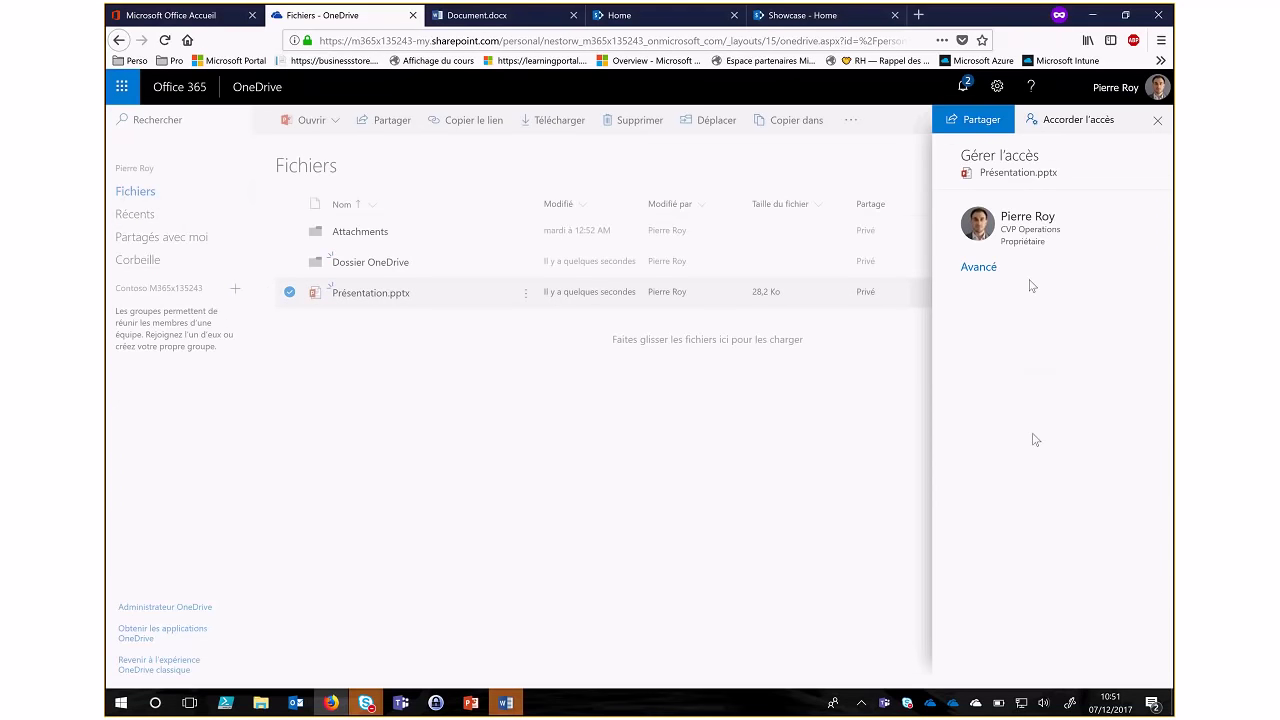
left_click(1157, 120)
- Open the Partage settings in the OneDrive admin center and set the default link type to Interne
left_click(180, 612)
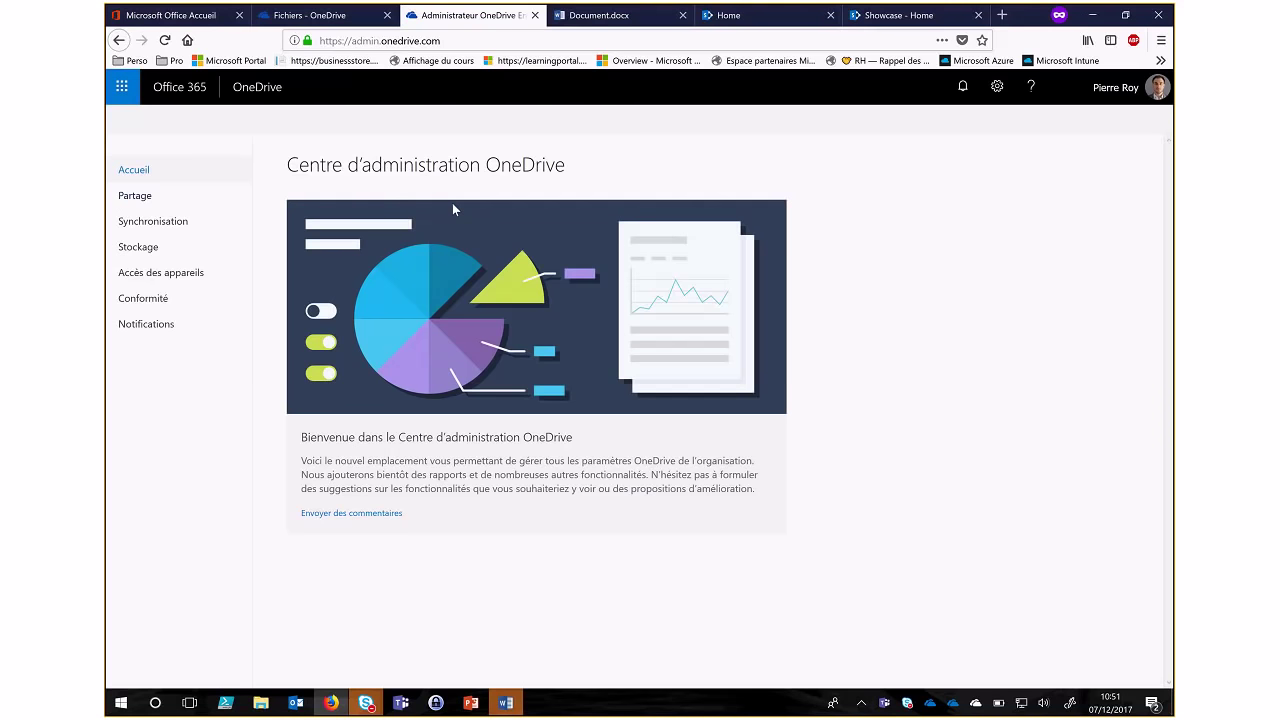
left_click(145, 204)
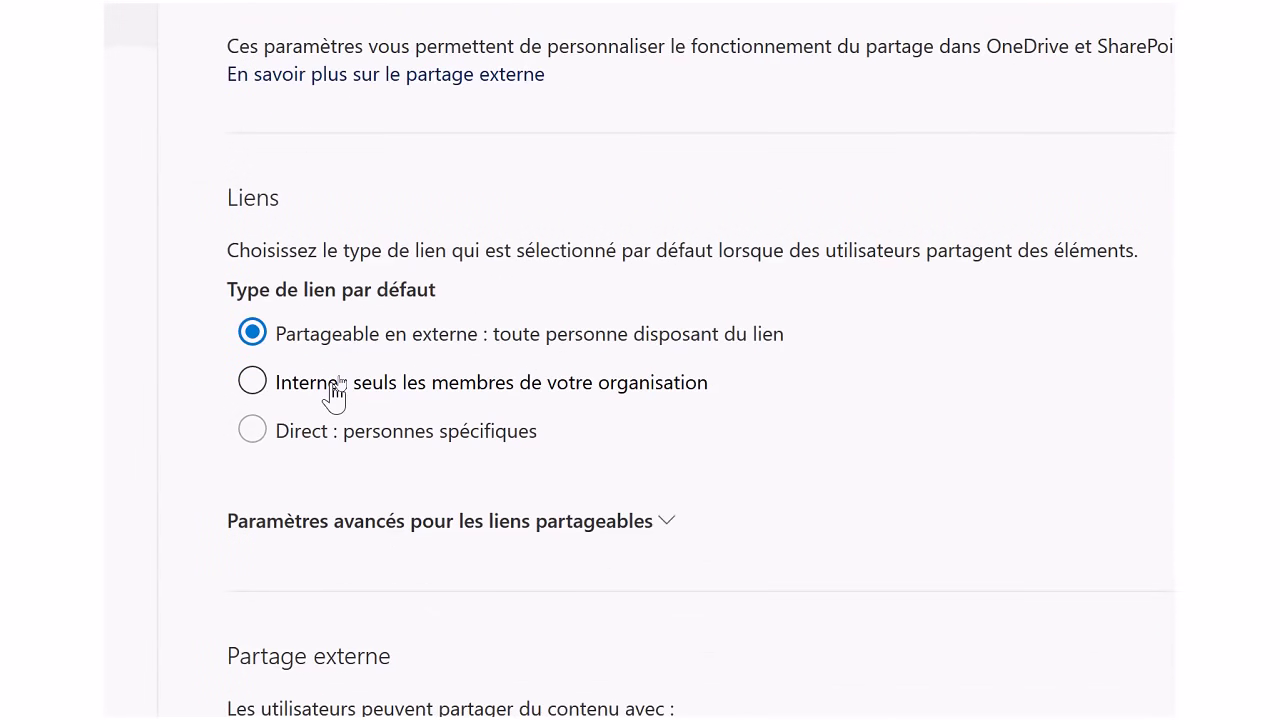
left_click(333, 396)
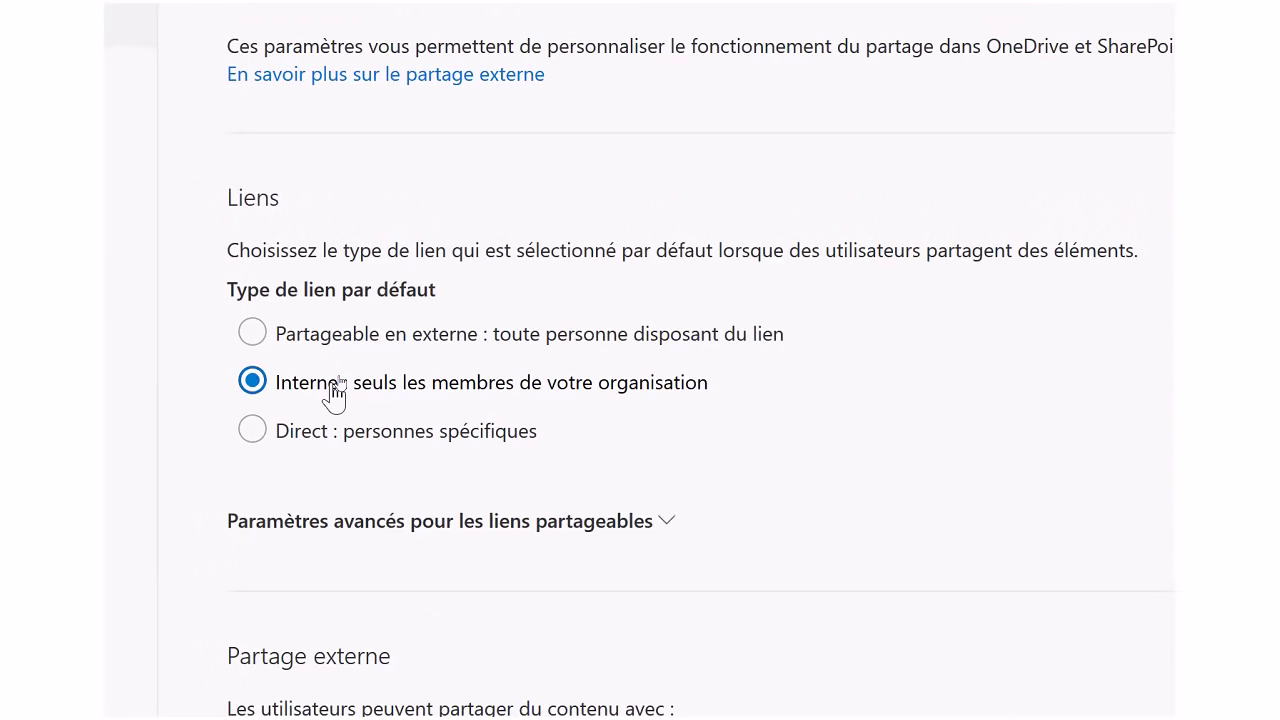
- In the advanced settings for shareable links, limit Fichiers to Consulter and set link expiry to 15 days
scroll(490, 452, "down", 1)
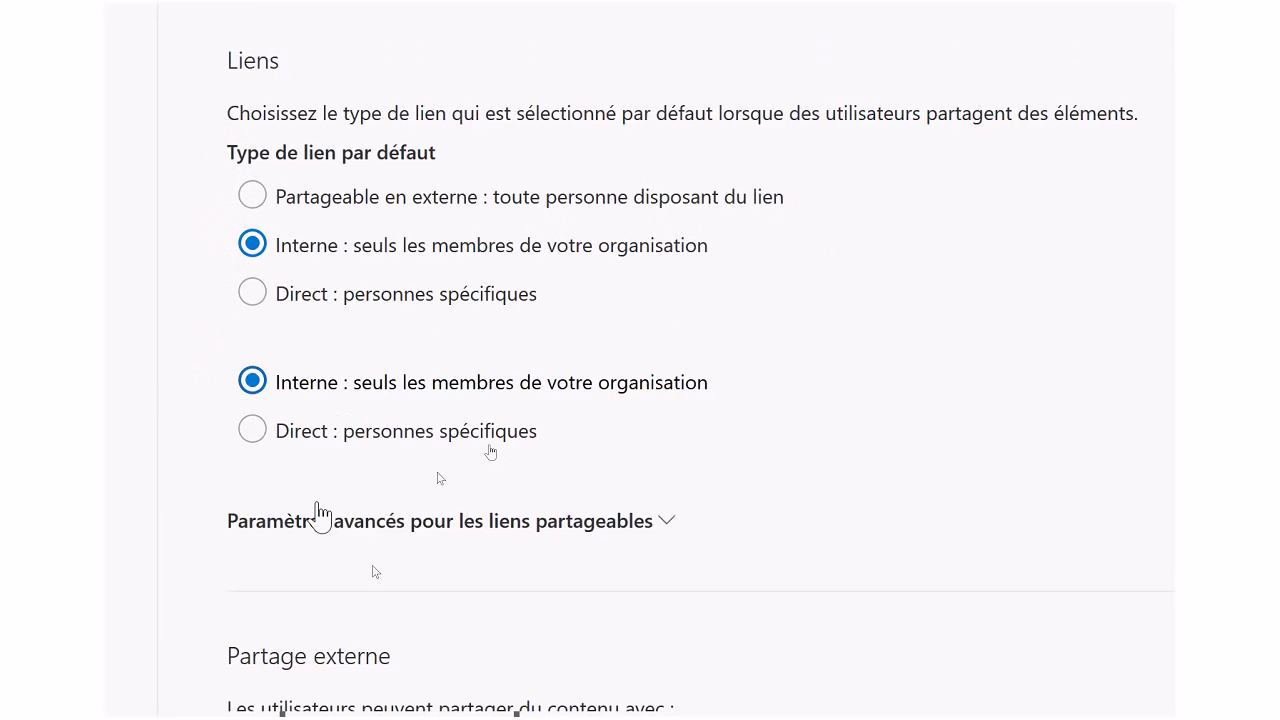
left_click(537, 395)
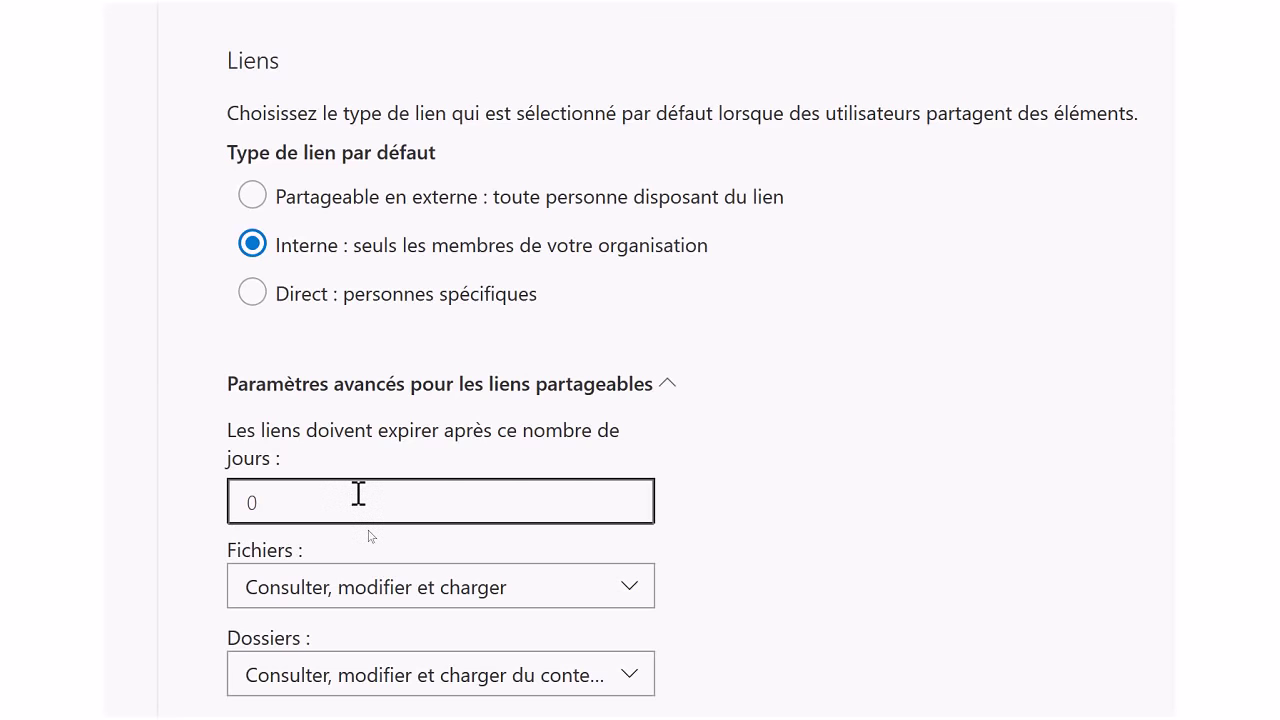
left_click(398, 592)
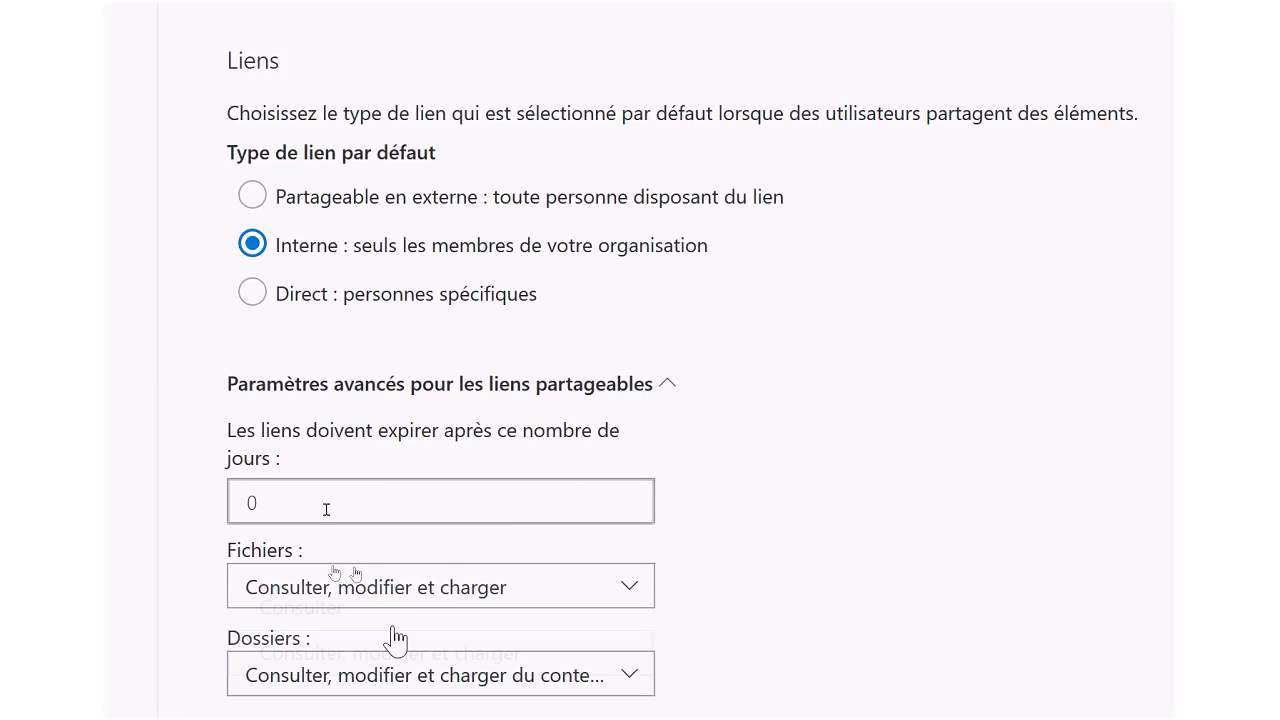
left_click(360, 607)
left_click_drag(297, 503, 240, 508)
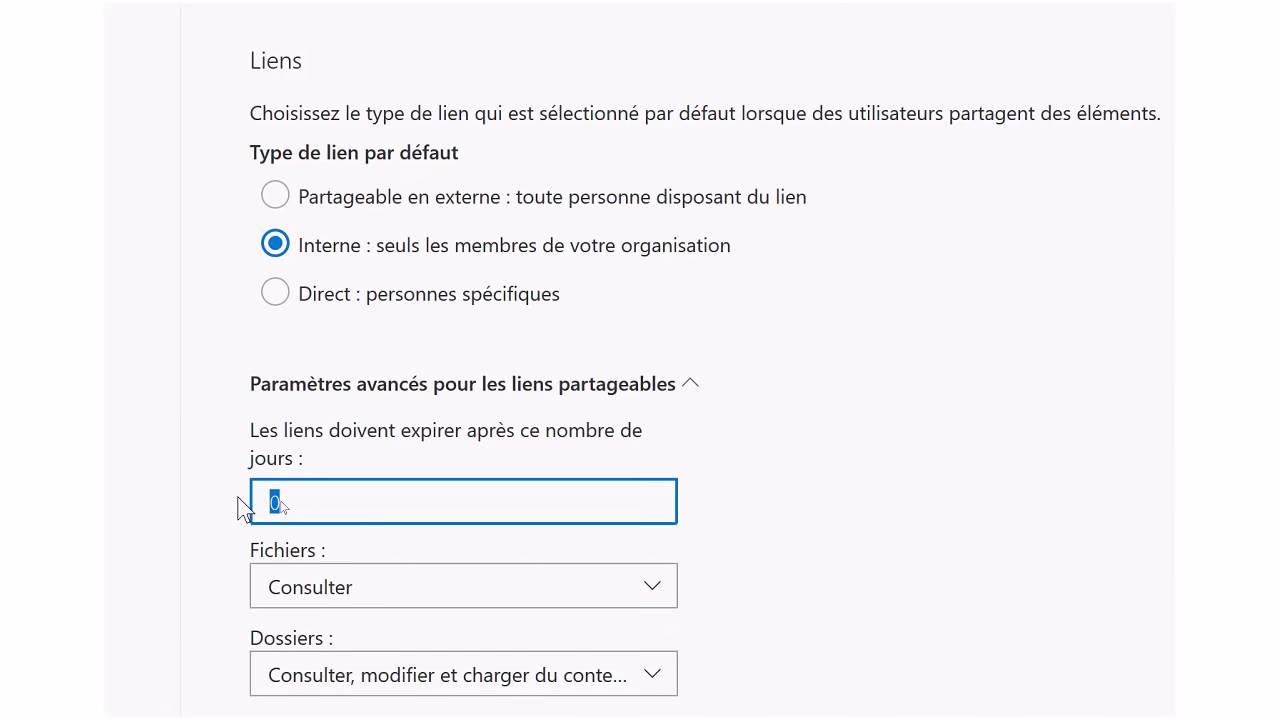
type("15")
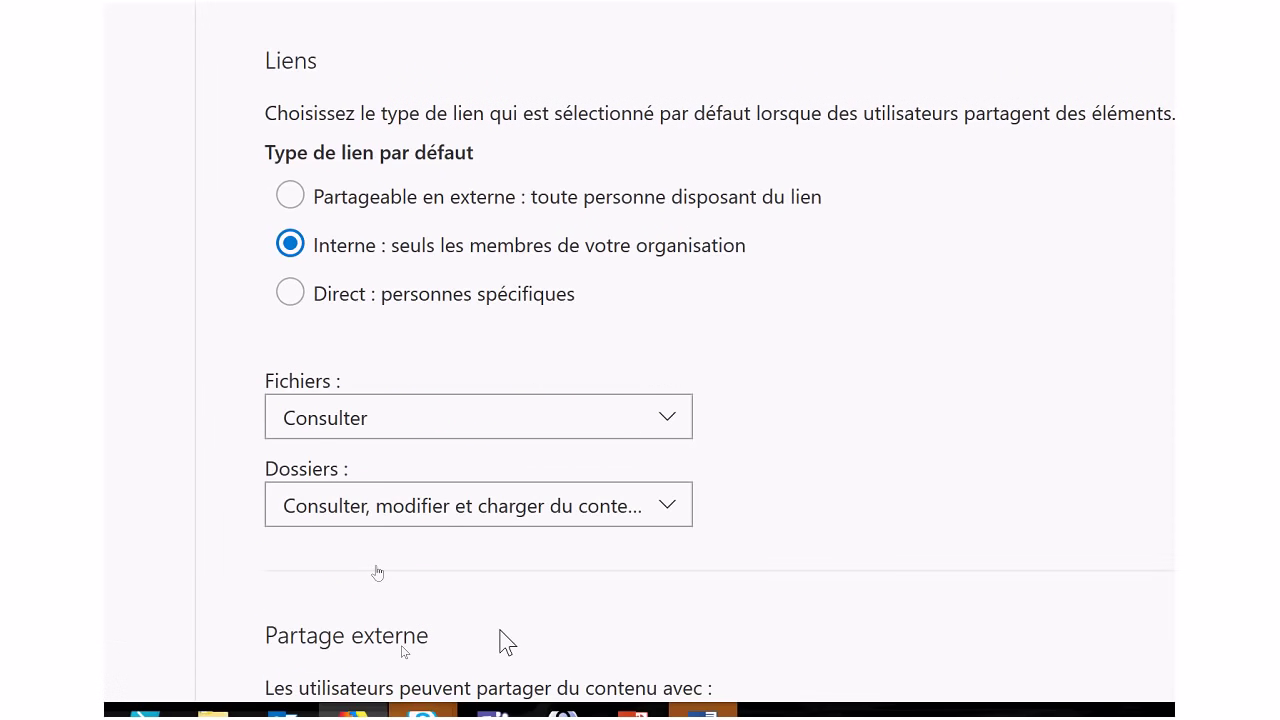
scroll(490, 630, "down", 2)
scroll(448, 446, "down", 1)
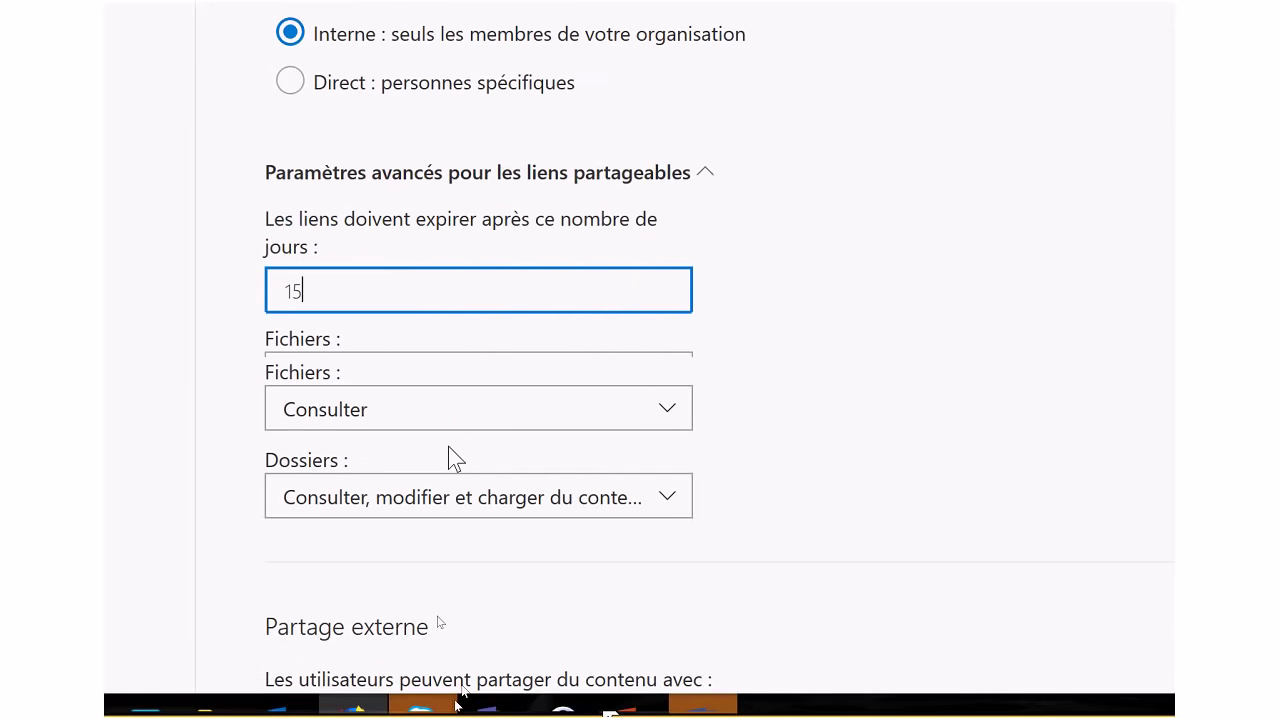
- Under Partage externe, set OneDrive to Utilisateurs externes nouveaux et existants and SharePoint to Utilisateurs externes existants
scroll(561, 505, "down", 6)
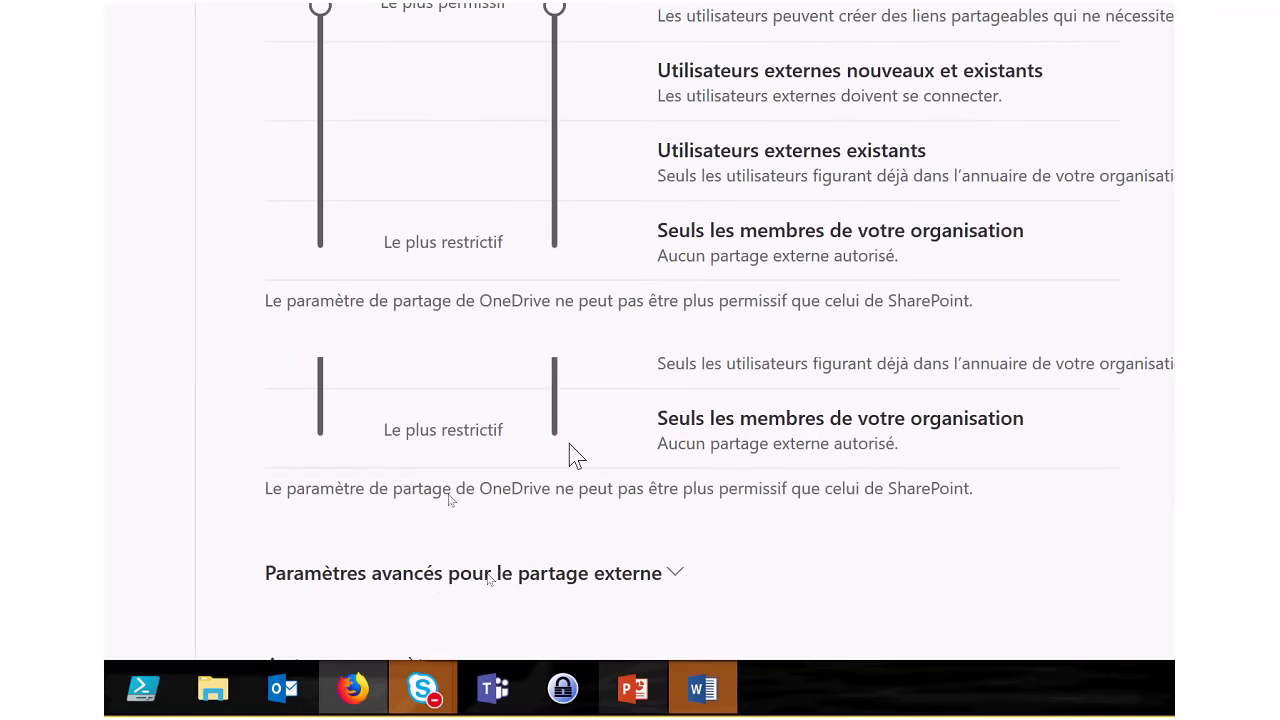
left_click(550, 265)
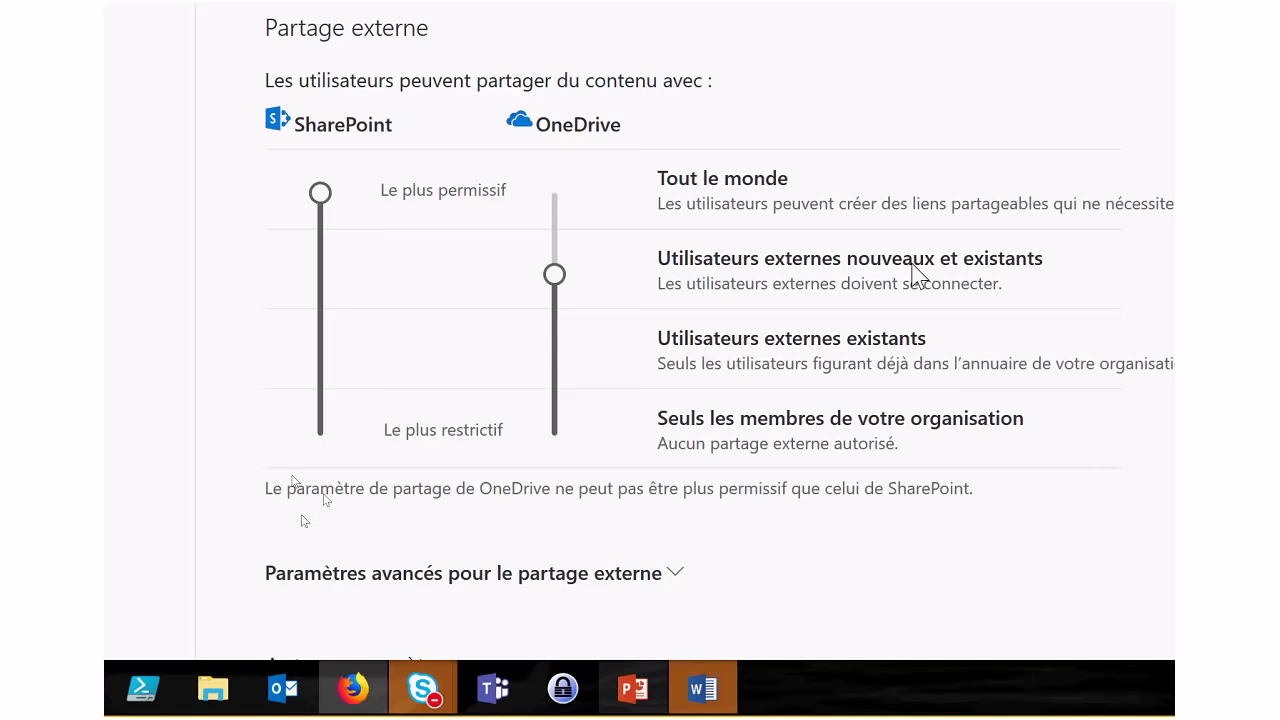
left_click(315, 349)
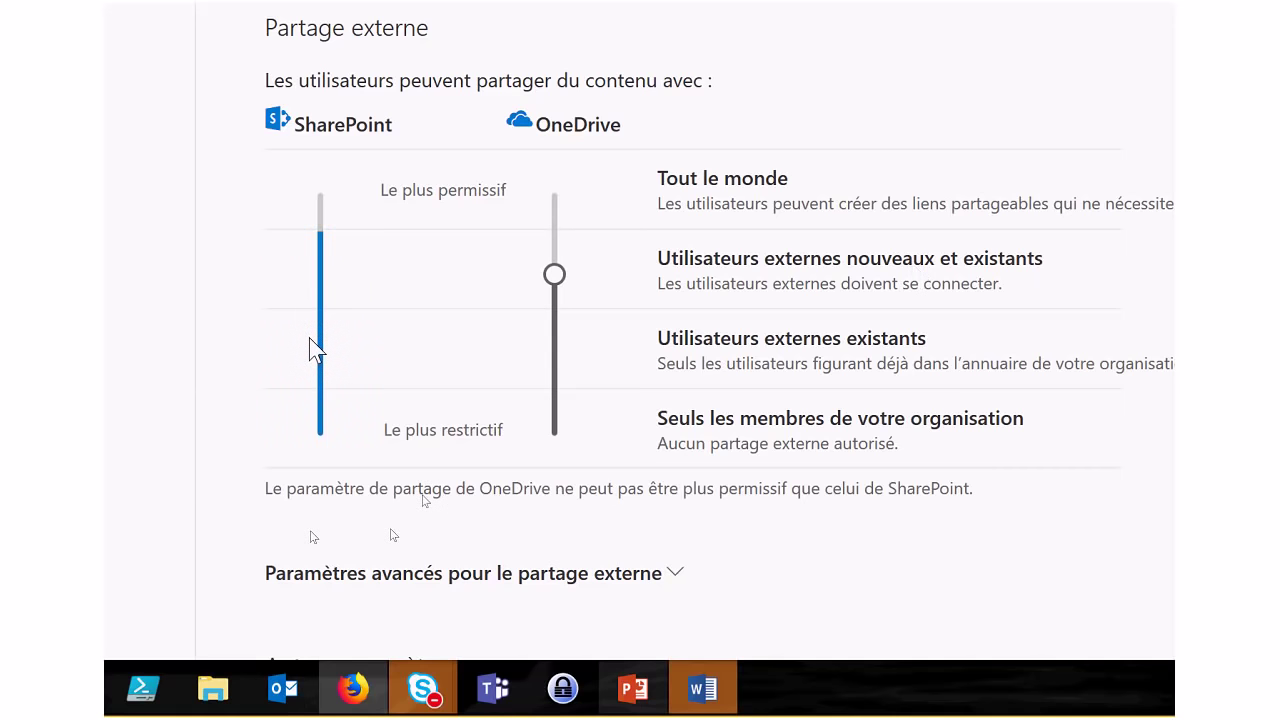
left_click(554, 265)
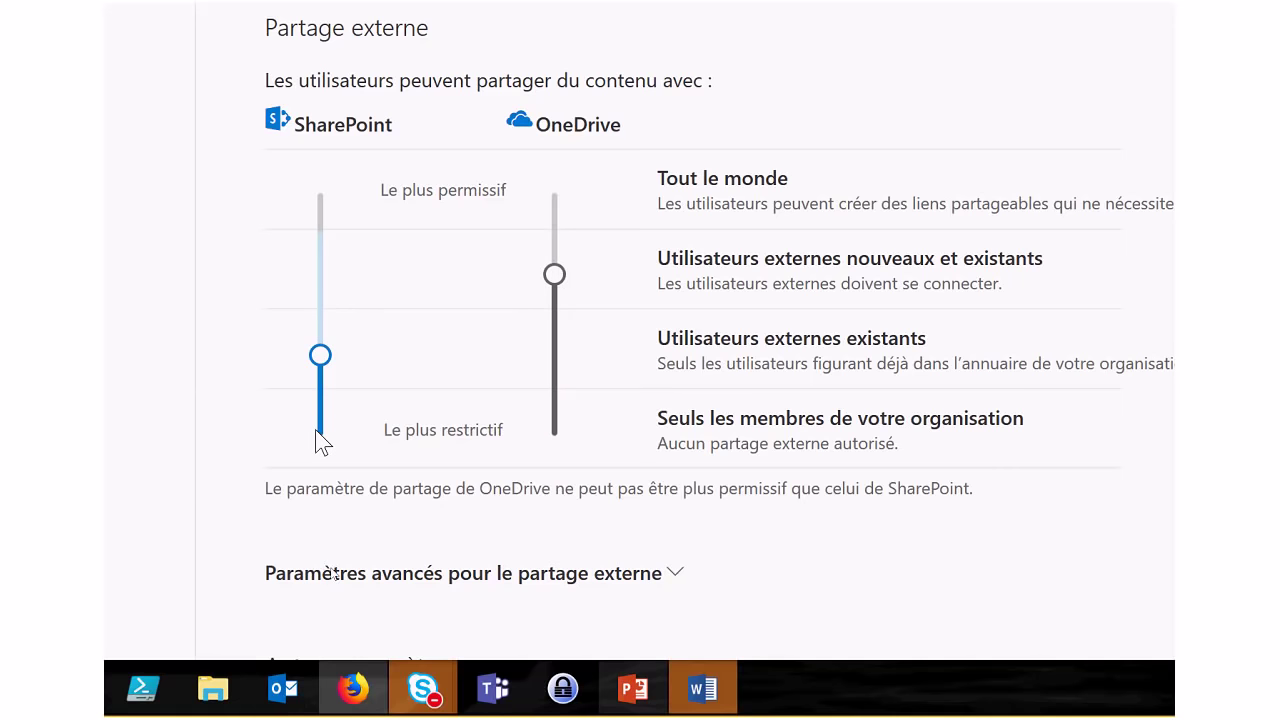
- Try limiting SharePoint to Seuls les membres de votre organisation, and restore it to Utilisateurs externes existants and OneDrive to Utilisateurs externes nouveaux et existants
left_click(318, 434)
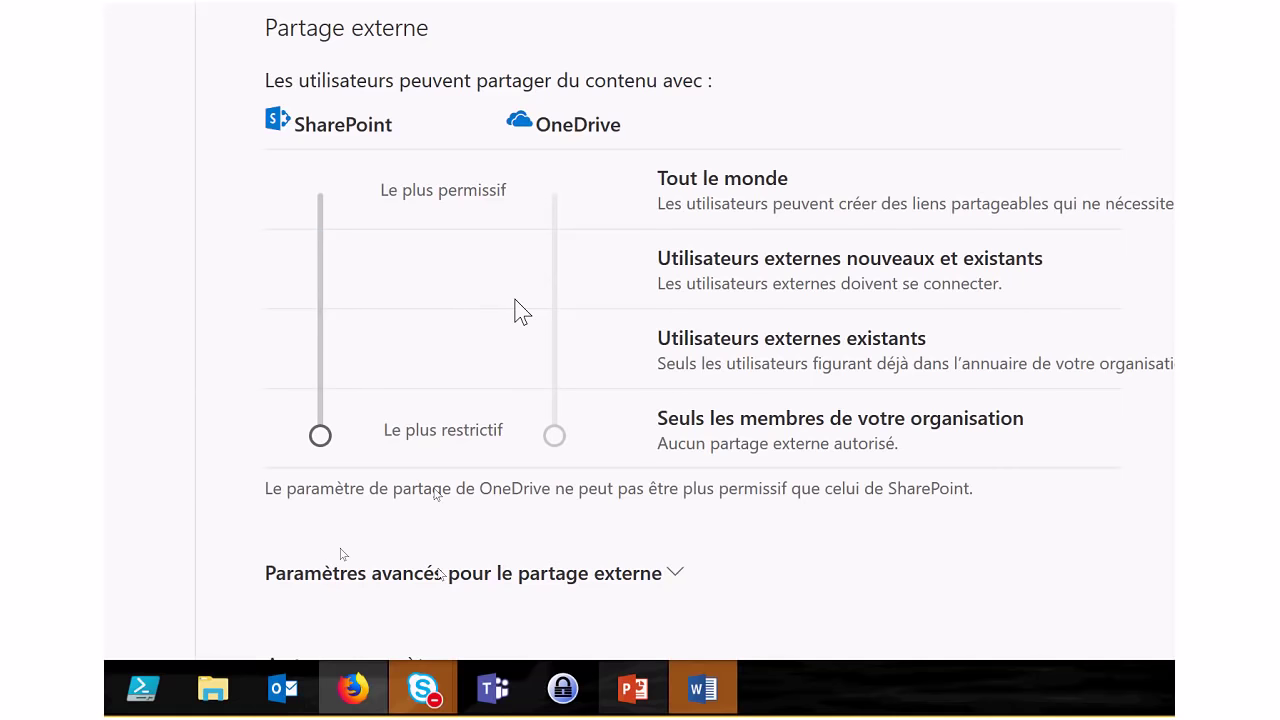
left_click(327, 362)
left_click(555, 272)
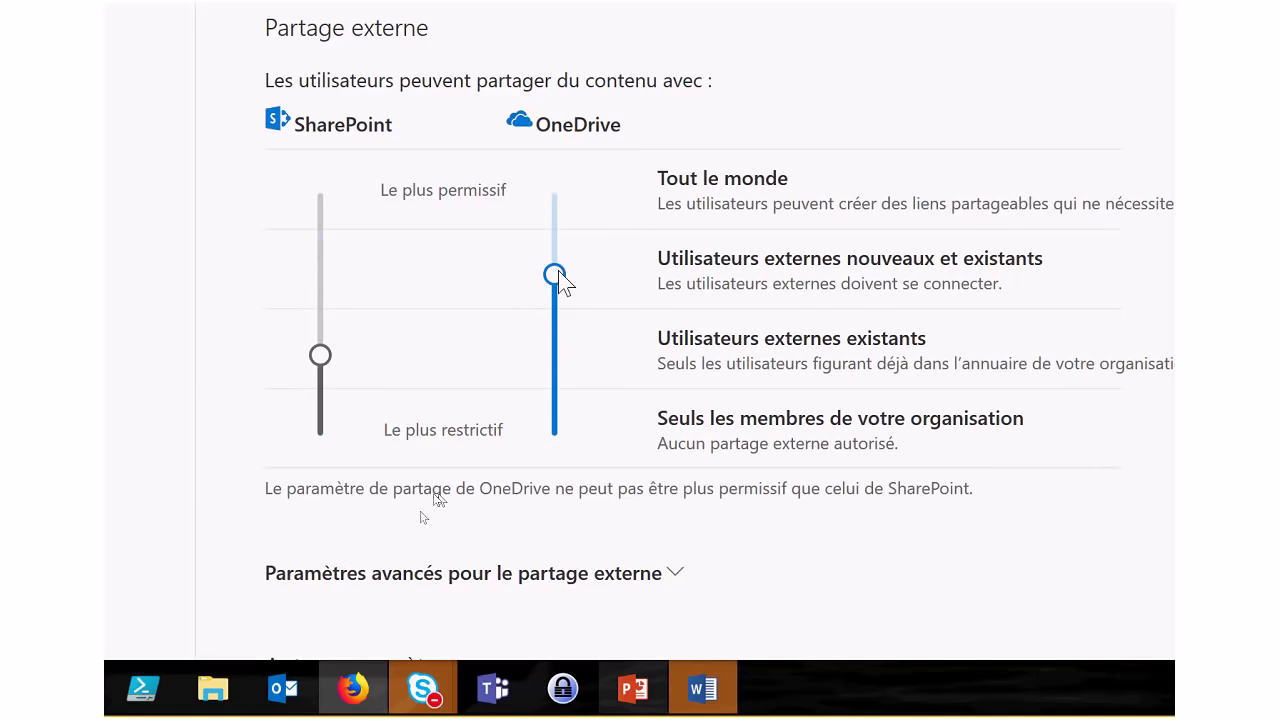